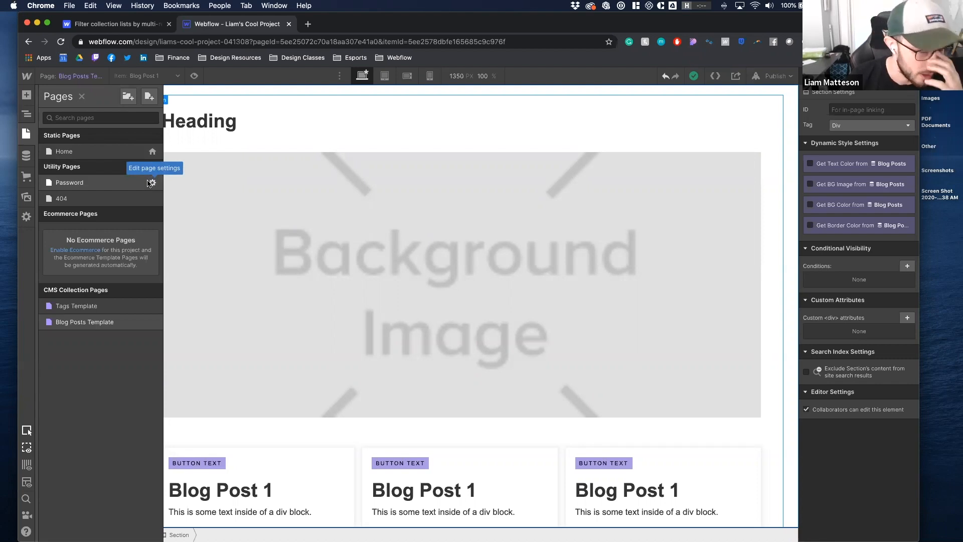
Inspect the wrapper, tag, heading and text block of the first card below the background image block
key(z)
click(325, 417)
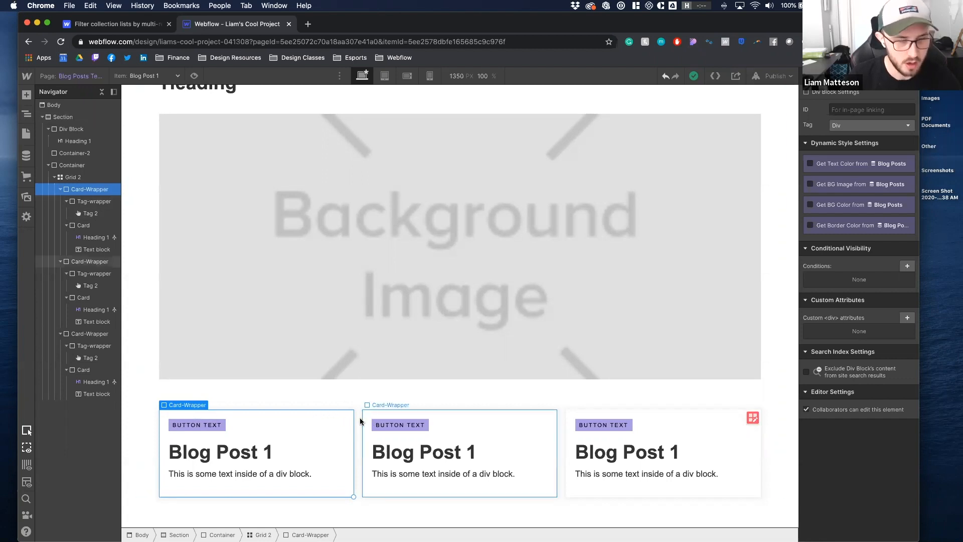
click(217, 424)
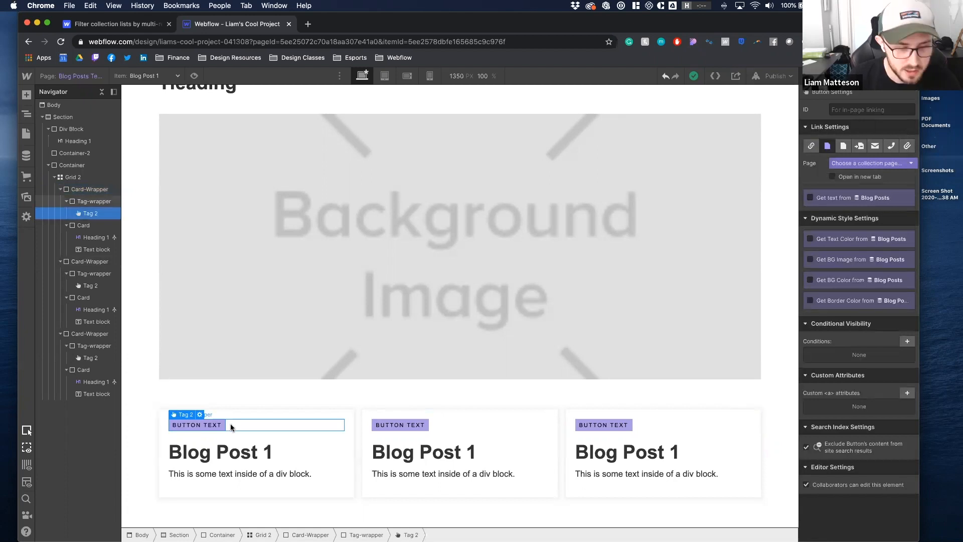
click(224, 452)
click(228, 472)
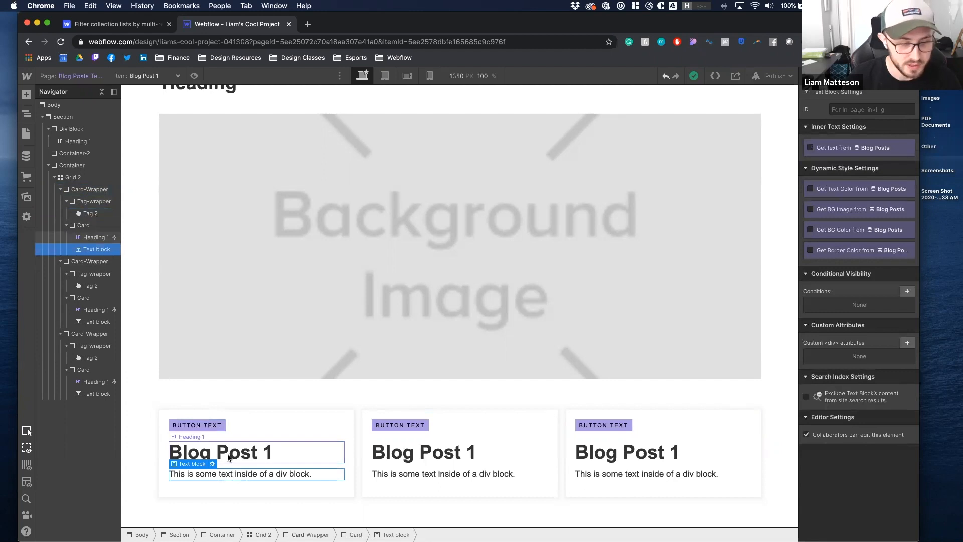
click(230, 454)
click(225, 475)
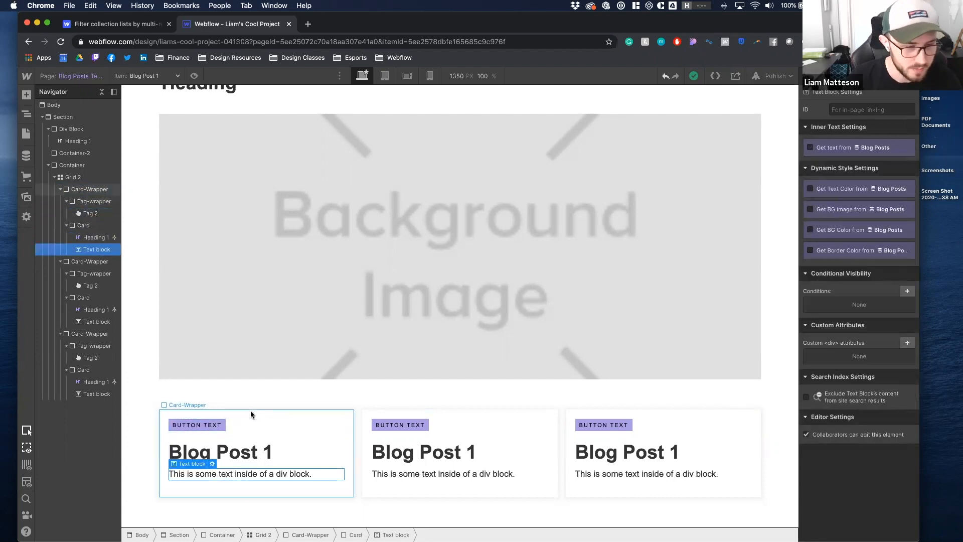
scroll(251, 391, up, 2)
click(248, 430)
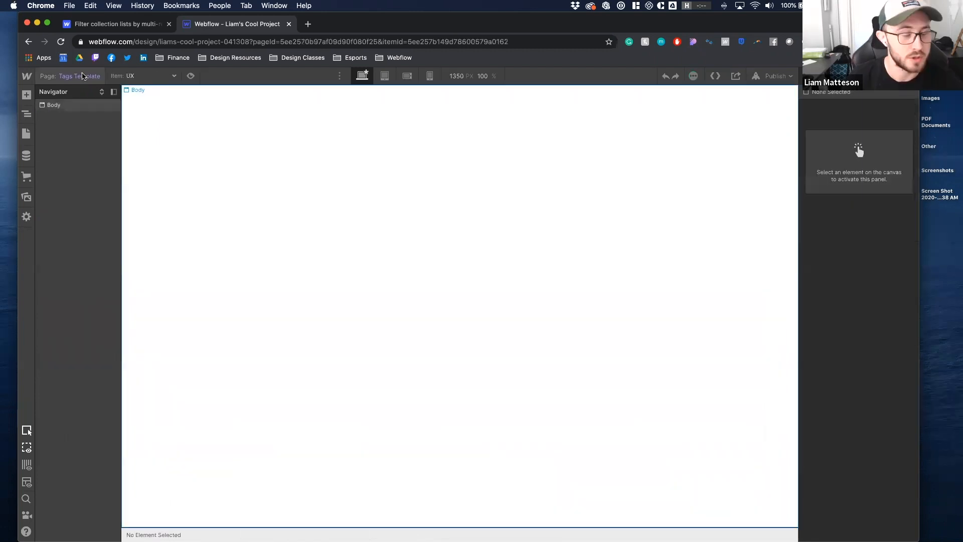
Switch to the Blog Posts Template collection page
key(p)
mouse_move(92, 330)
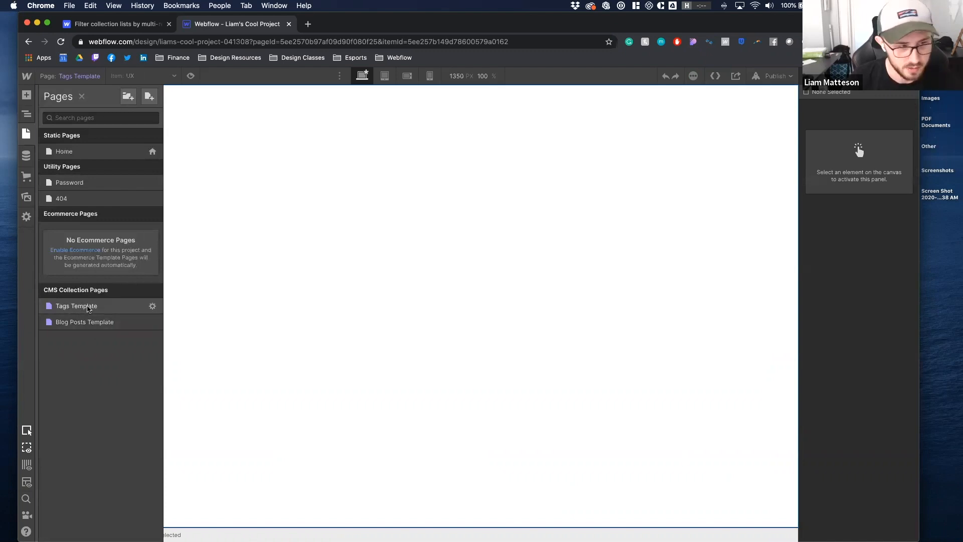
click(85, 322)
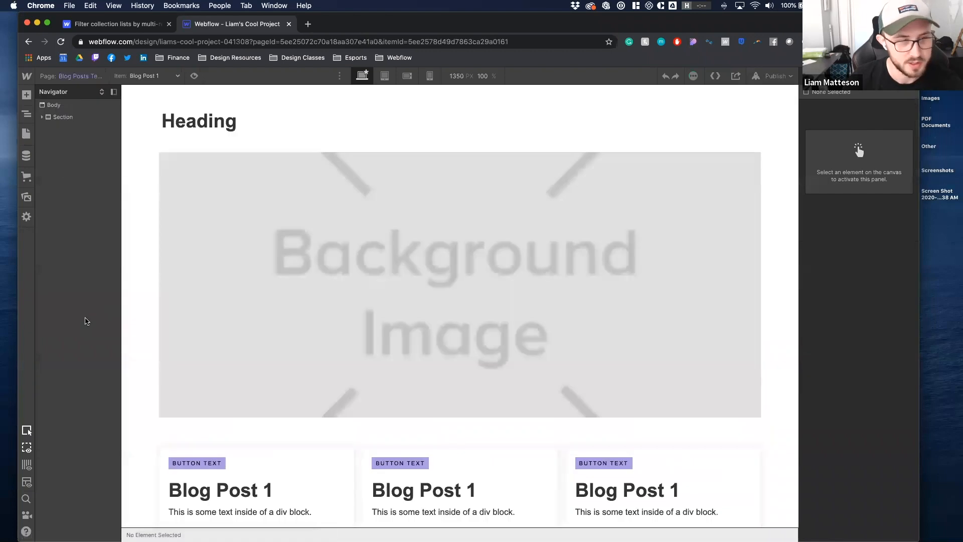
click(79, 78)
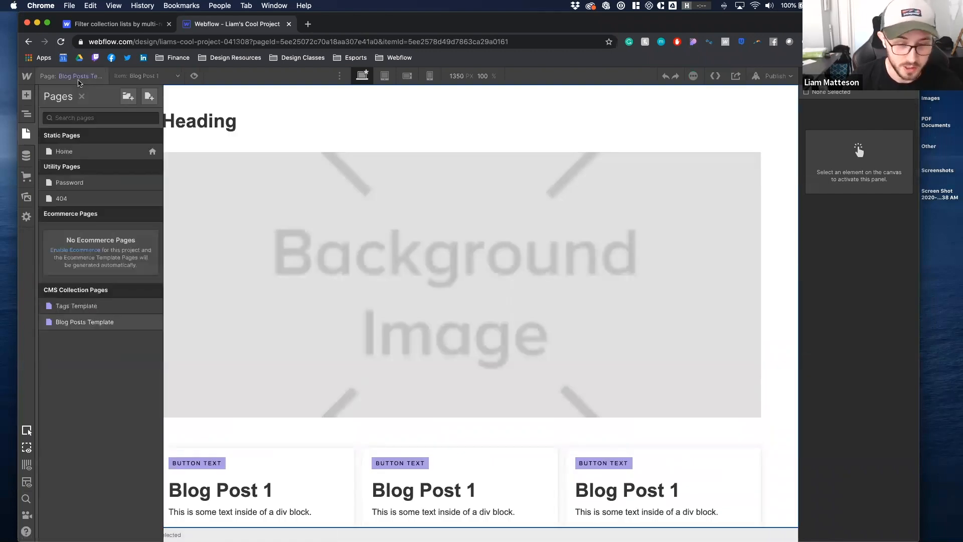
Bind the background image of the large Container-2 block to the Blog Image field of Blog Posts
click(225, 337)
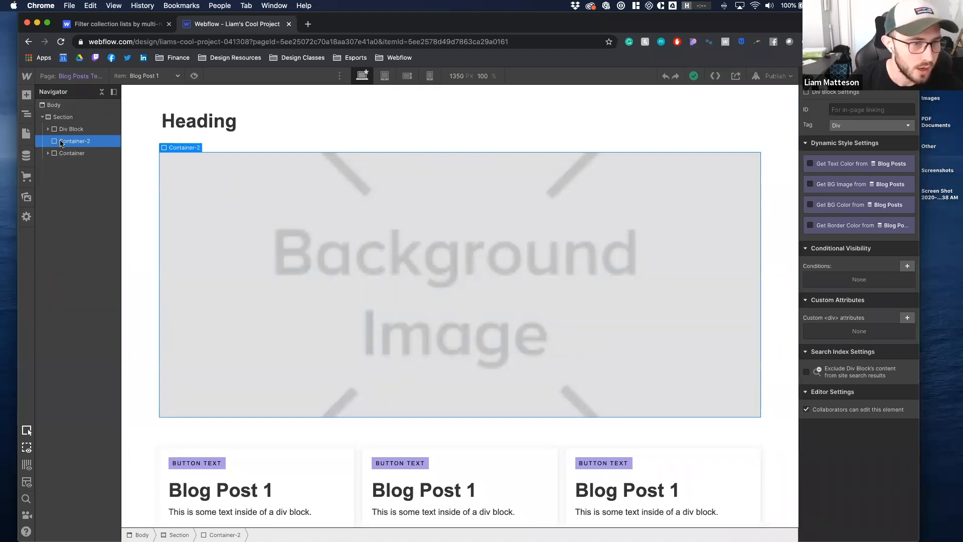
click(819, 185)
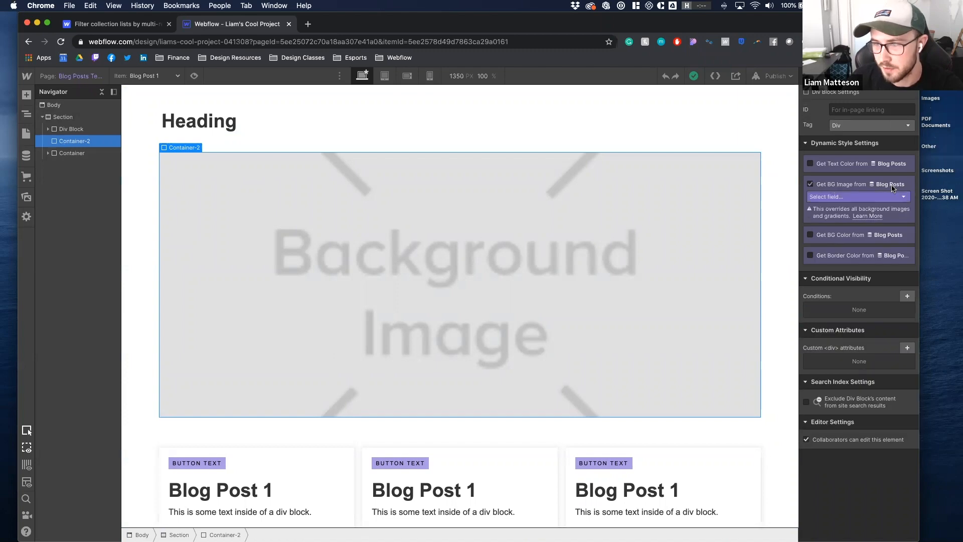
click(830, 198)
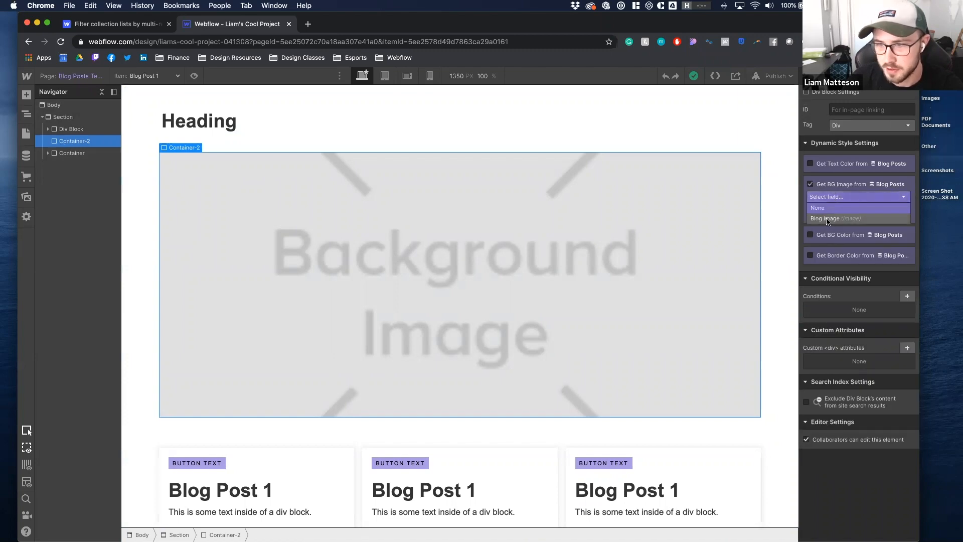
click(829, 219)
Preview the template with Blog Post 2, Blog Post 3 and Blog Post 4, and return to Blog Post 1
click(150, 76)
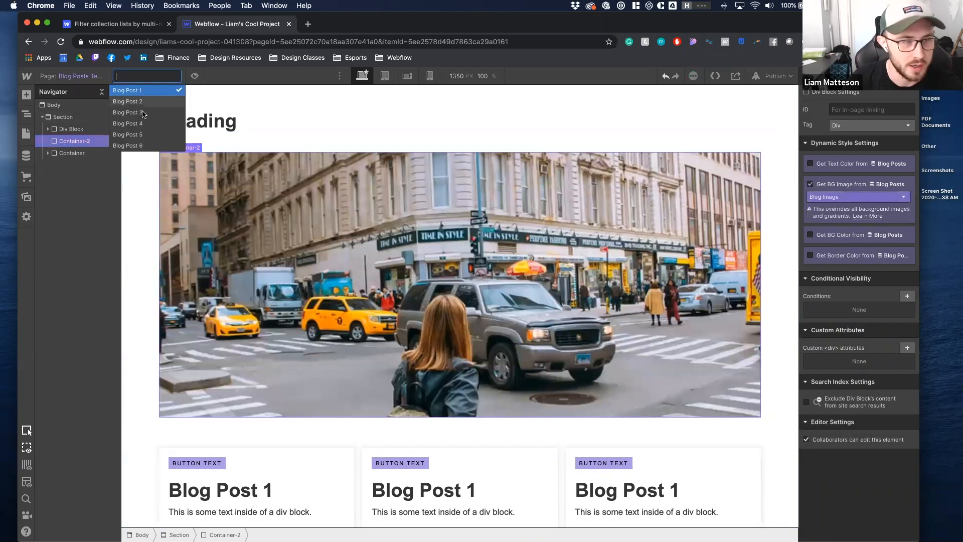
click(137, 101)
click(145, 76)
click(137, 113)
click(149, 75)
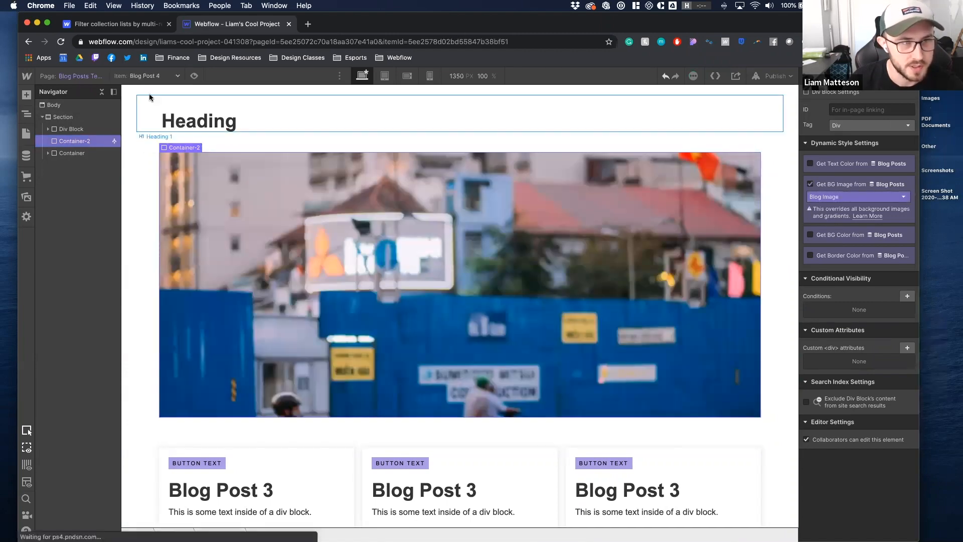
click(141, 124)
click(152, 76)
click(143, 92)
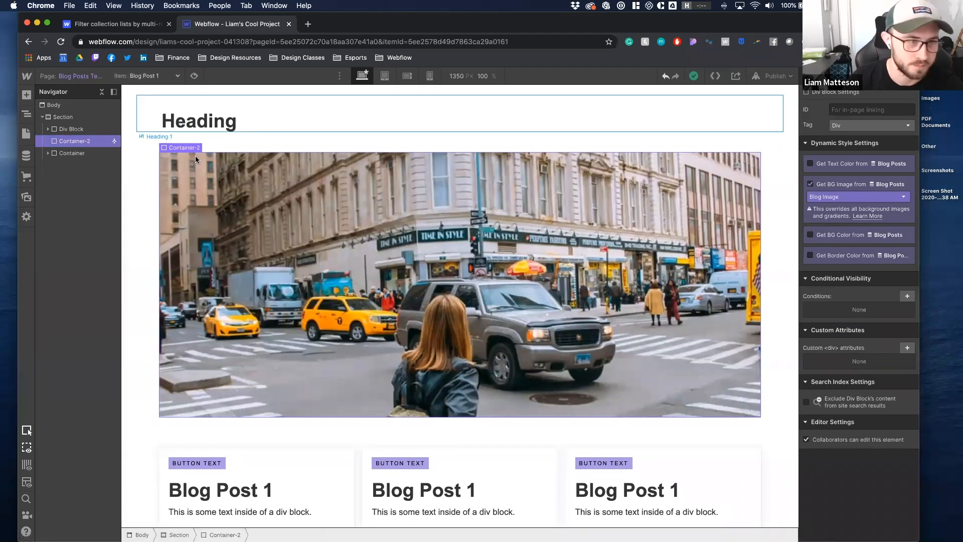
Bind the text of the heading above the image to the Name field of Blog Posts
click(203, 124)
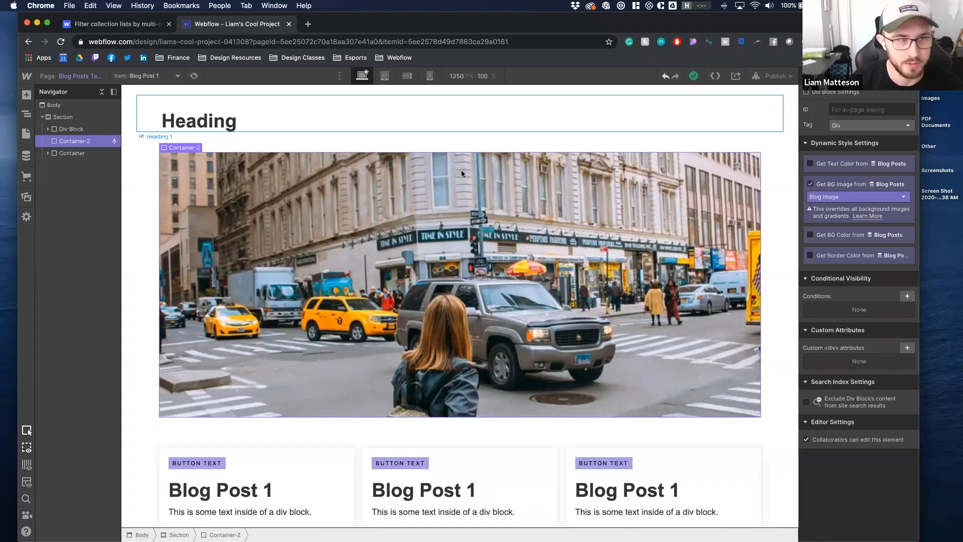
click(819, 168)
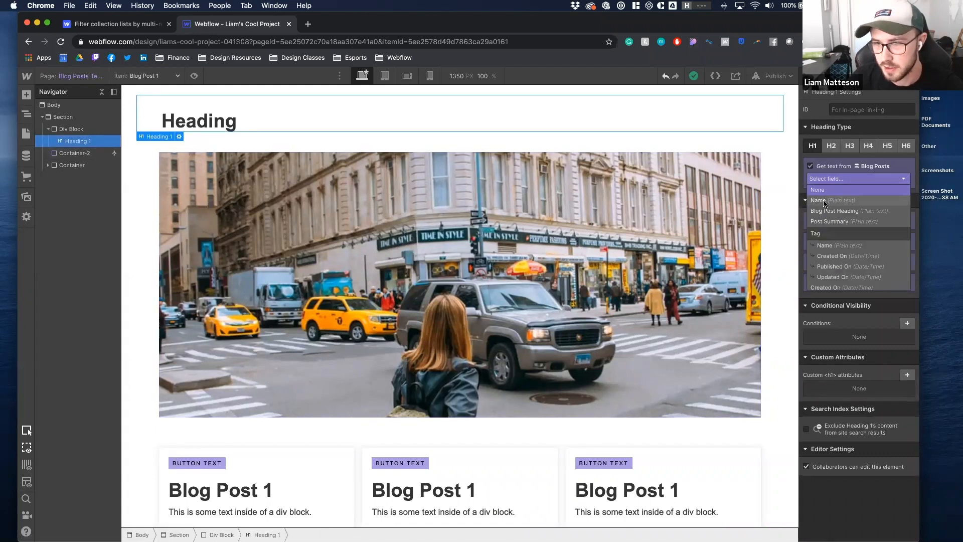
click(833, 201)
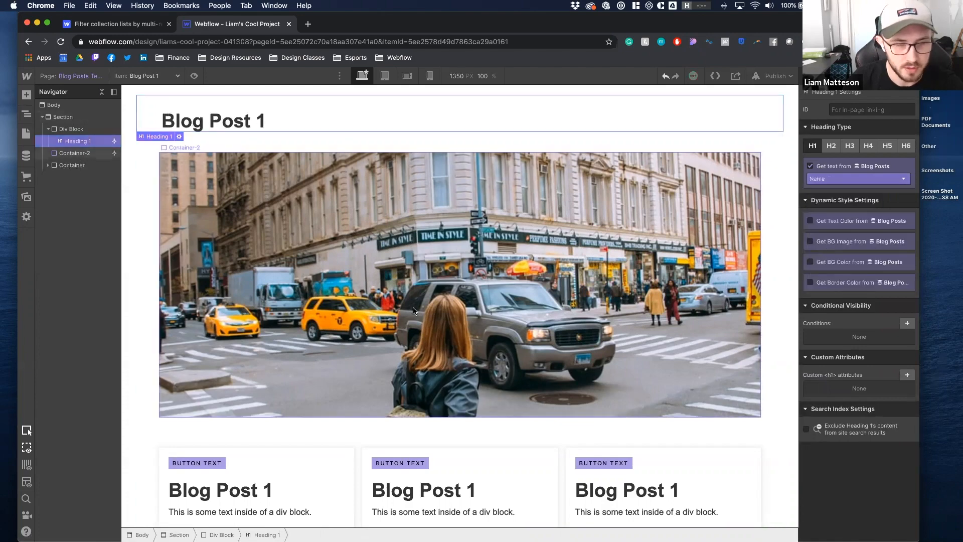
scroll(413, 309, down, 2)
scroll(386, 287, up, 1)
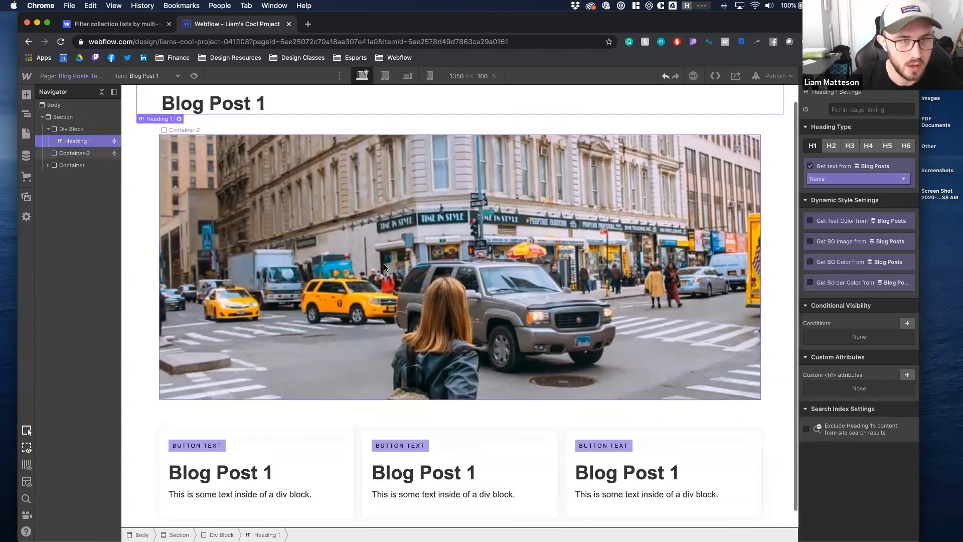
scroll(387, 281, up, 1)
click(394, 266)
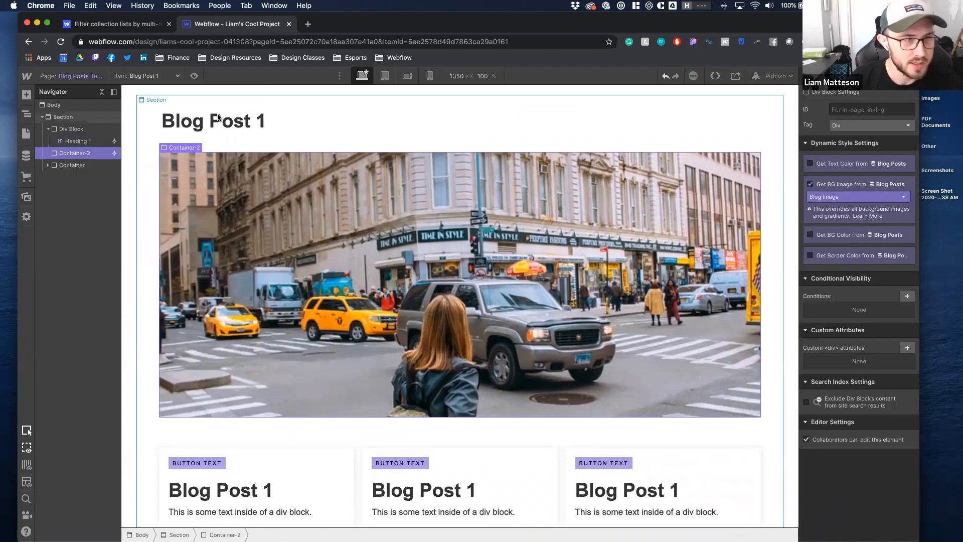
click(284, 121)
Add a Collection List between the image block and the card grid, and set its source to Blog Posts
scroll(246, 422, down, 2)
click(277, 418)
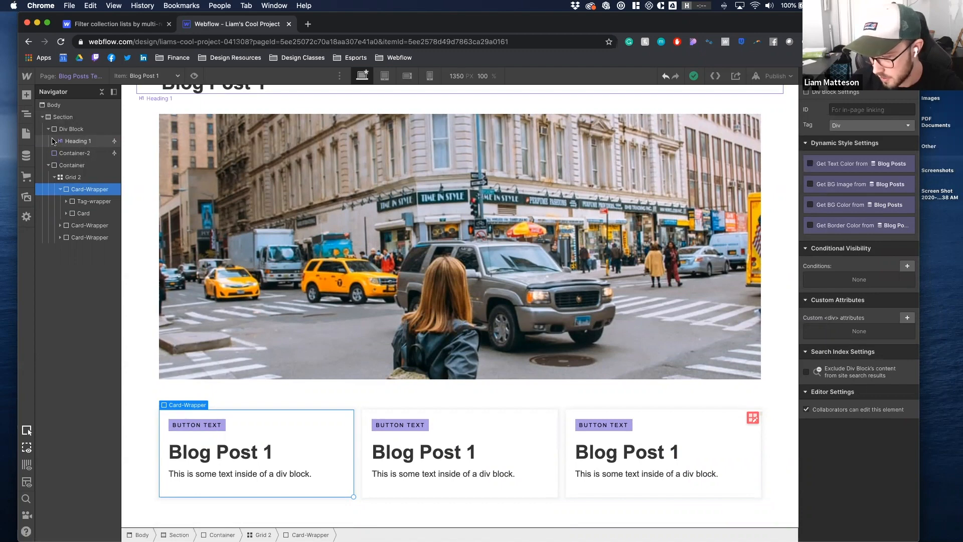
click(27, 95)
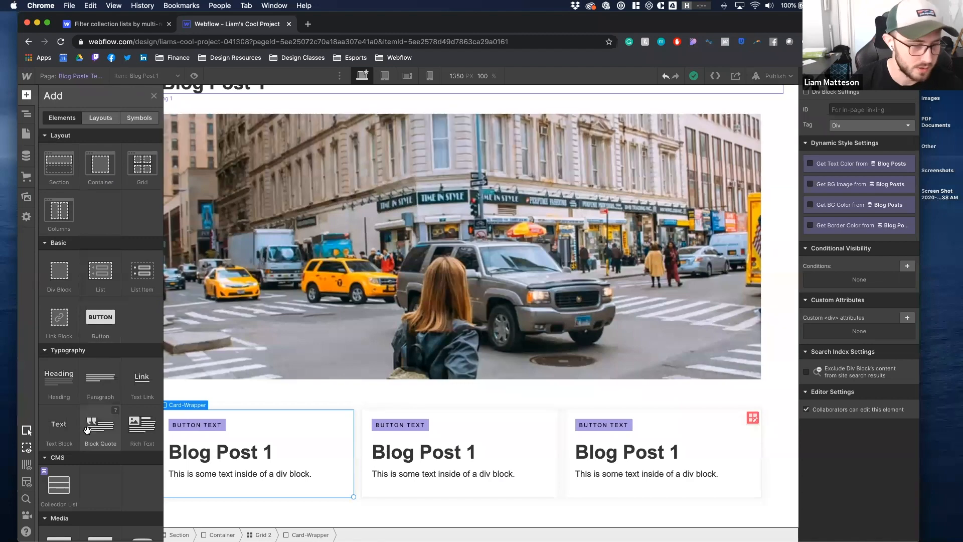
scroll(86, 429, down, 3)
drag(61, 407, 288, 390)
scroll(296, 381, down, 3)
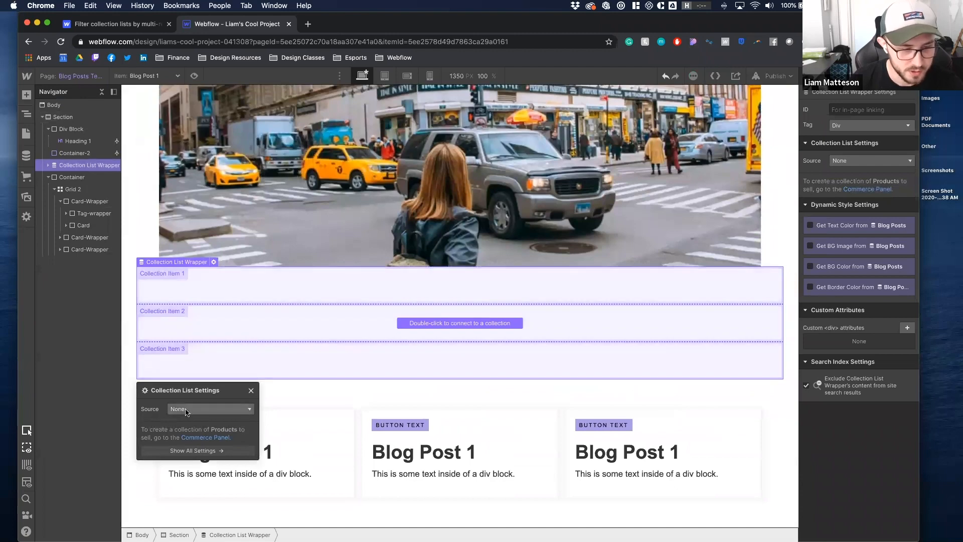
click(189, 409)
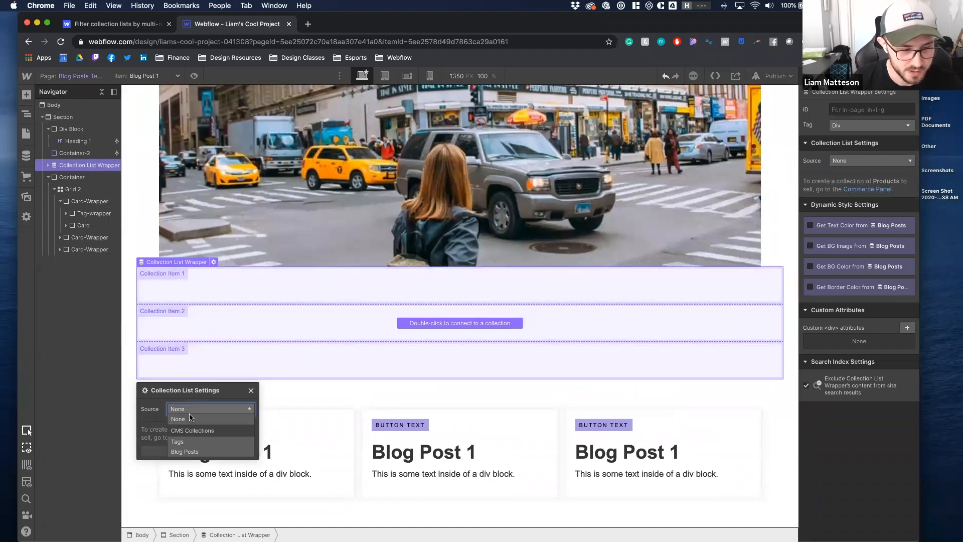
click(185, 452)
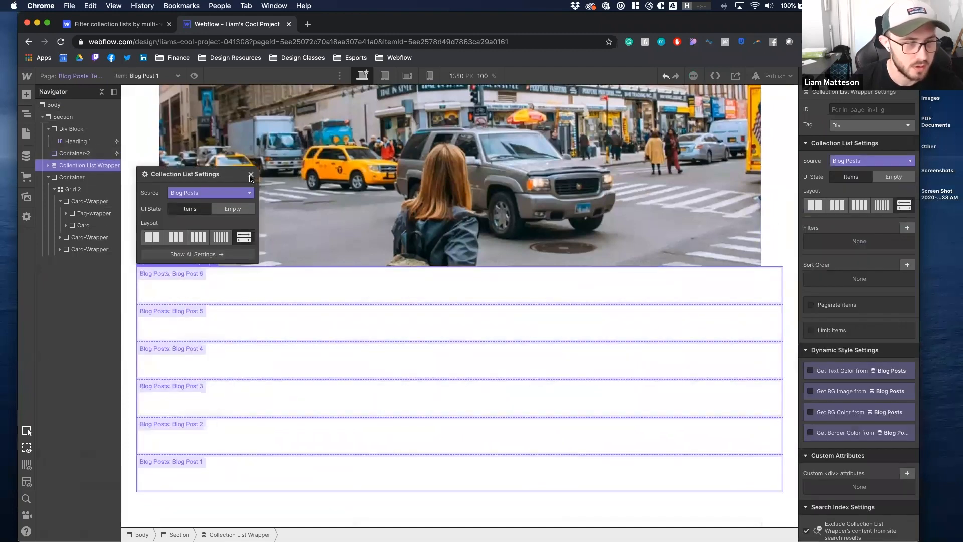
Place a copy of the grid's first Card-Wrapper inside the collection item of the new Blog Posts list
scroll(311, 293, down, 2)
scroll(311, 291, down, 2)
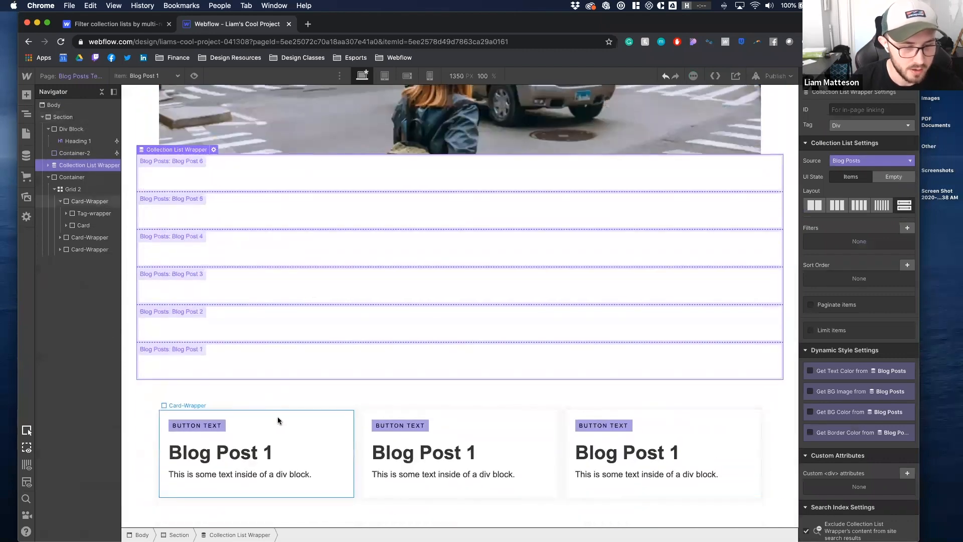
click(275, 419)
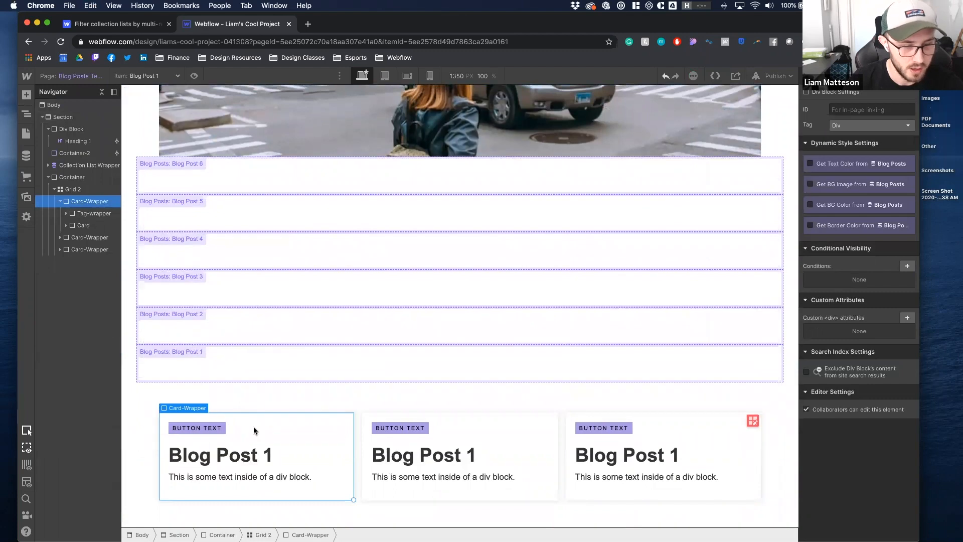
drag(254, 419, 239, 360)
scroll(238, 360, up, 5)
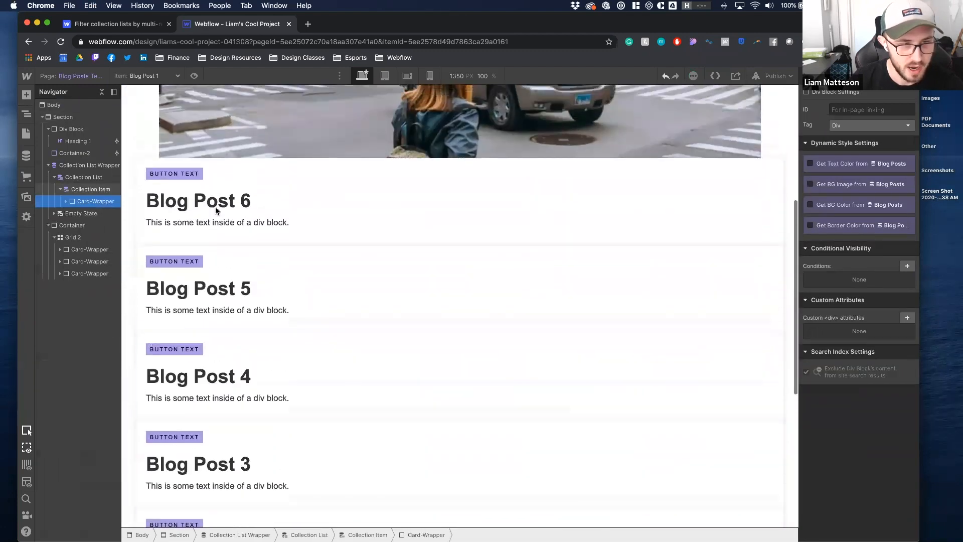
Review the repeated blog post cards and the structure of the Collection List Wrapper
scroll(233, 308, down, 3)
scroll(233, 308, down, 5)
scroll(236, 300, up, 5)
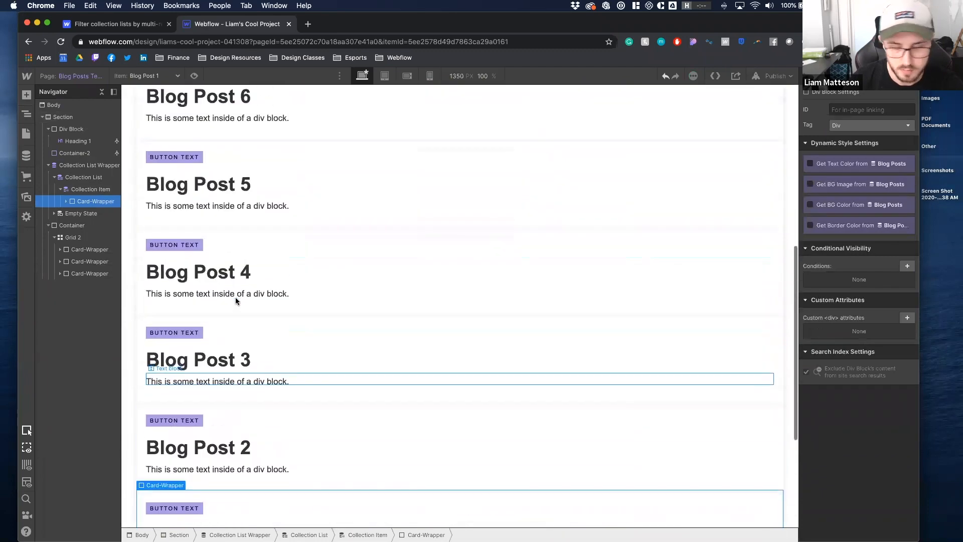
click(49, 166)
click(54, 167)
scroll(284, 260, down, 4)
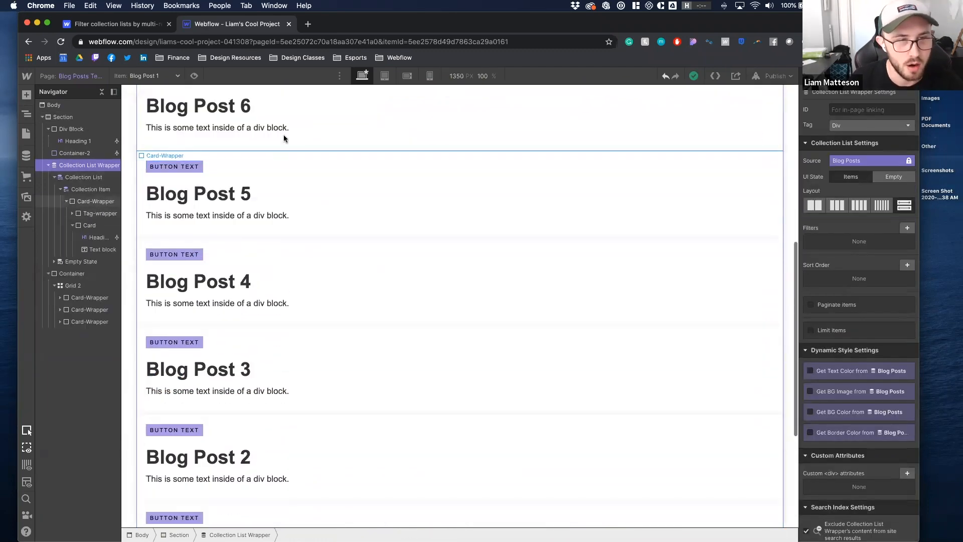
scroll(305, 510, down, 2)
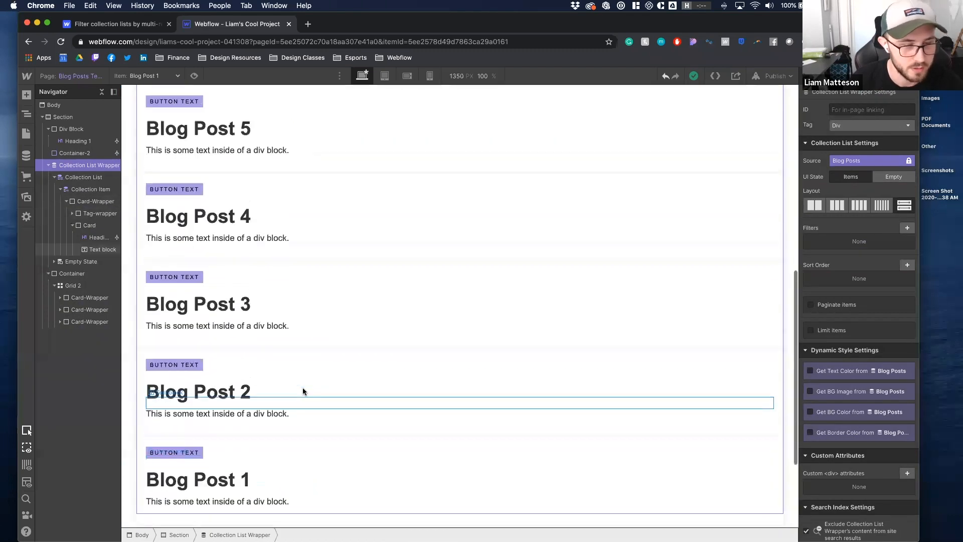
scroll(302, 387, up, 5)
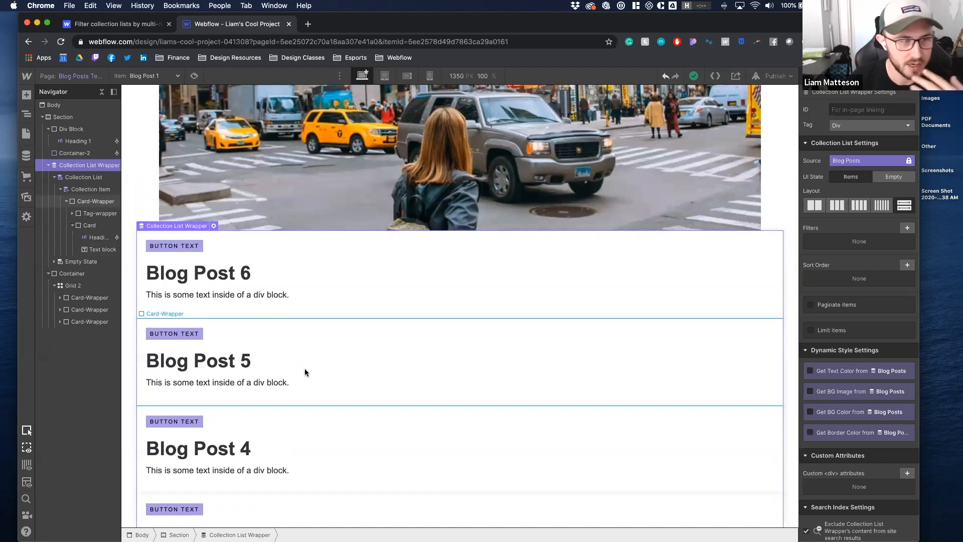
Set the display of the Collection List inside the wrapper to Grid
click(76, 178)
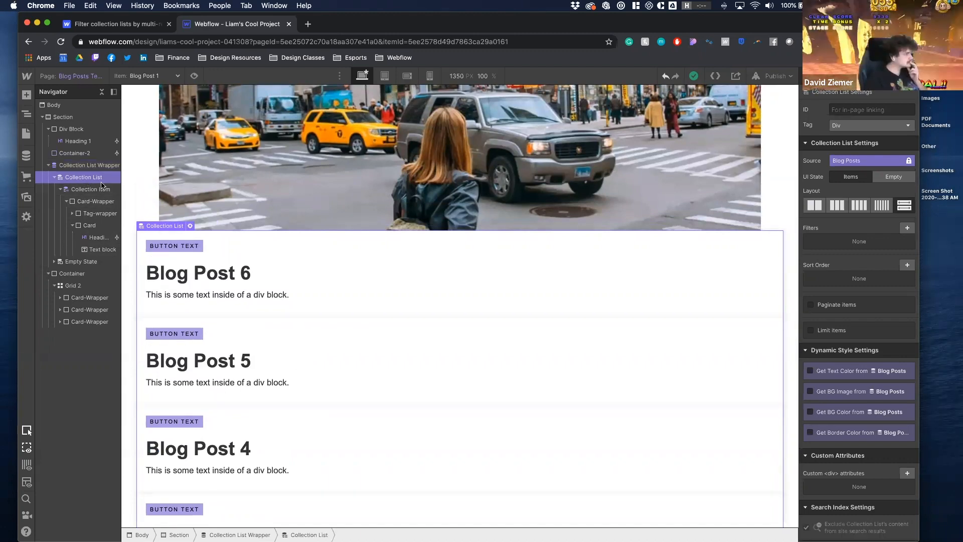
click(814, 76)
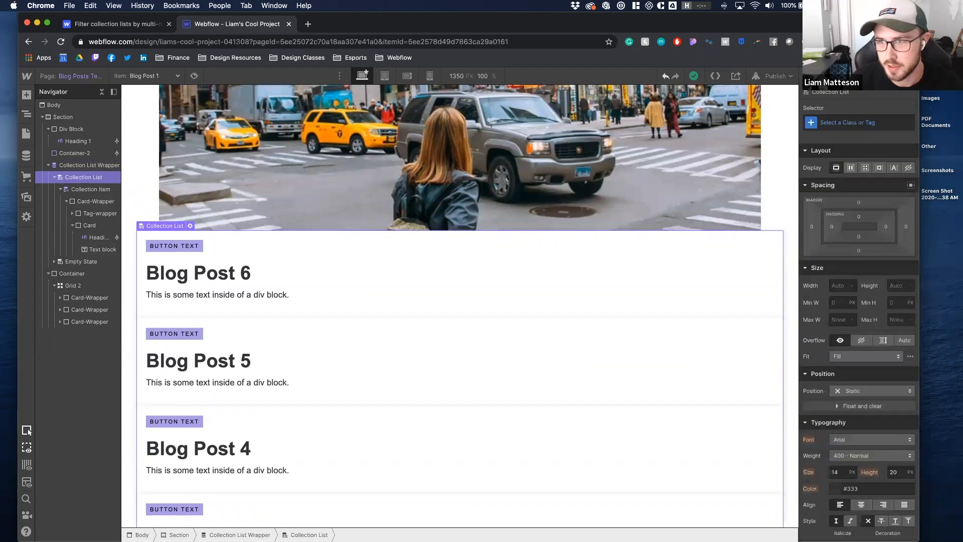
click(865, 168)
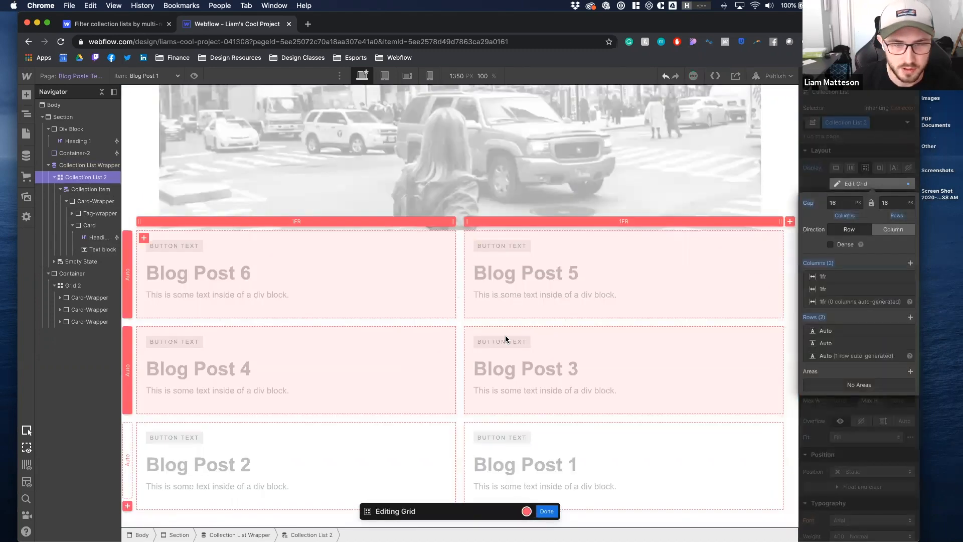
scroll(544, 332, down, 2)
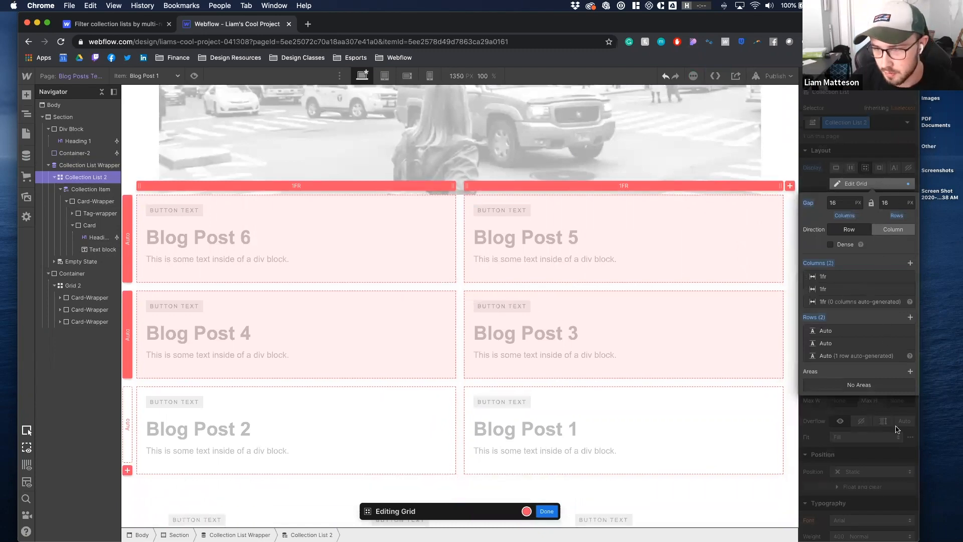
click(911, 317)
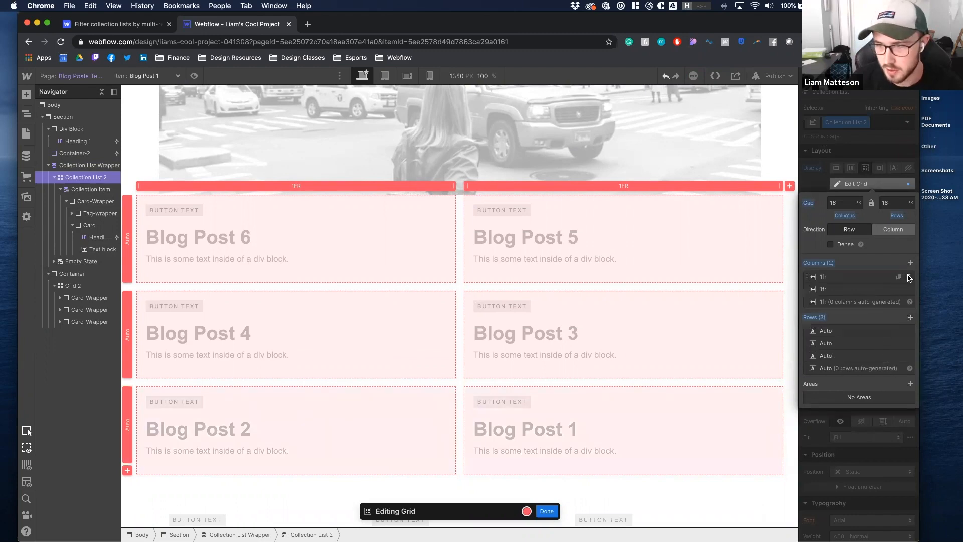
click(909, 278)
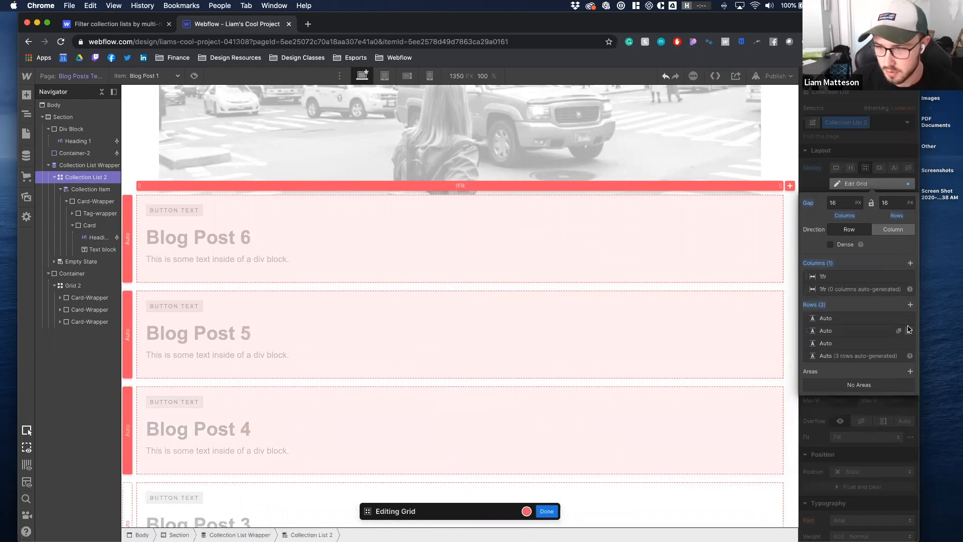
key(super+z)
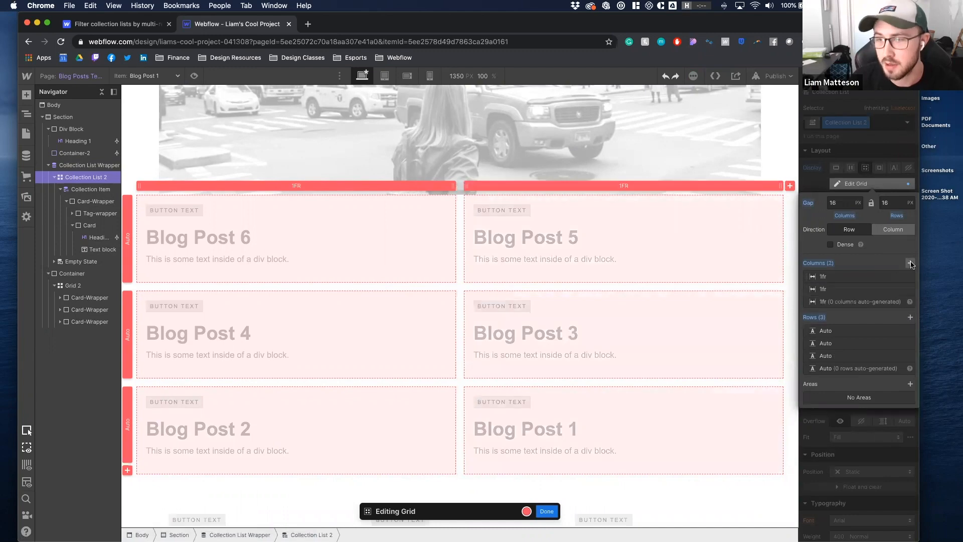
Add a third column to the Collection List grid and reduce its defined rows to one
click(911, 264)
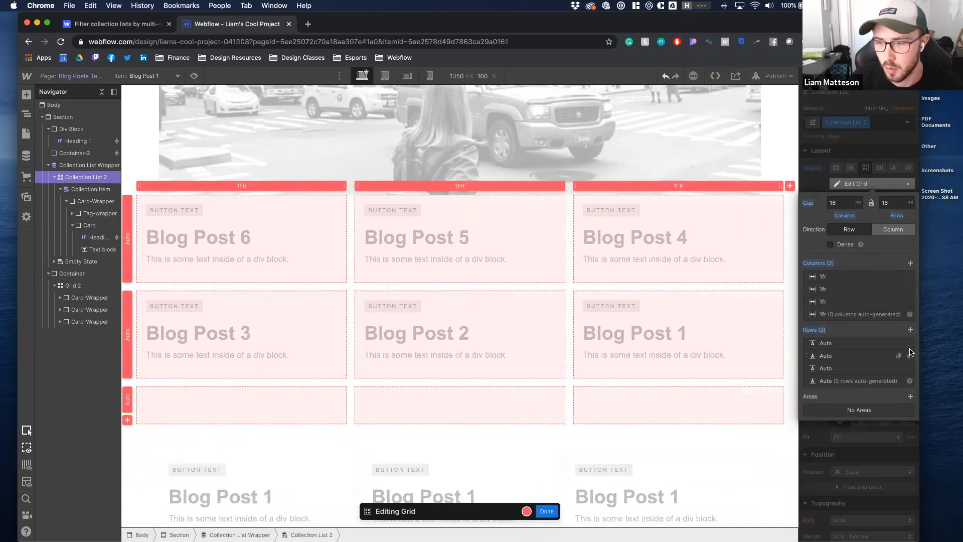
click(910, 356)
click(910, 358)
click(911, 357)
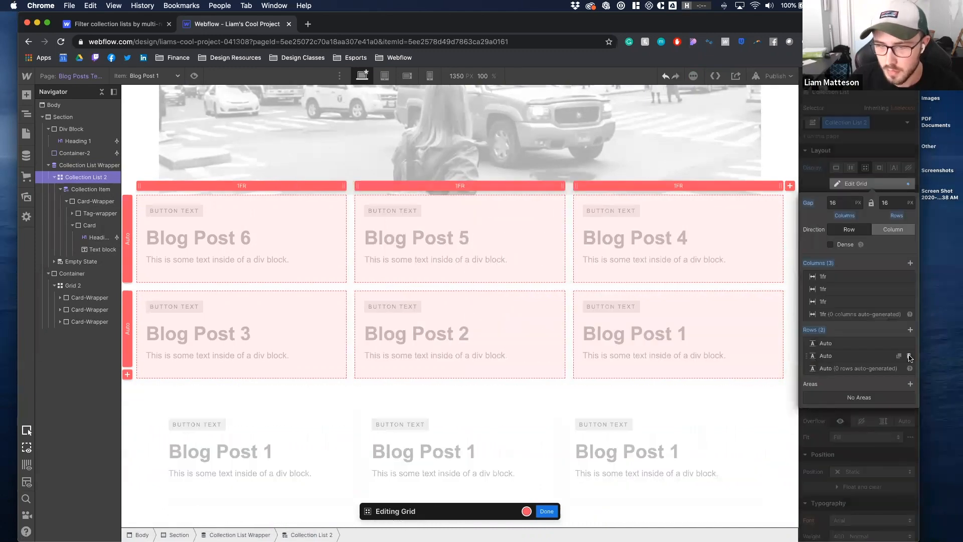
click(910, 356)
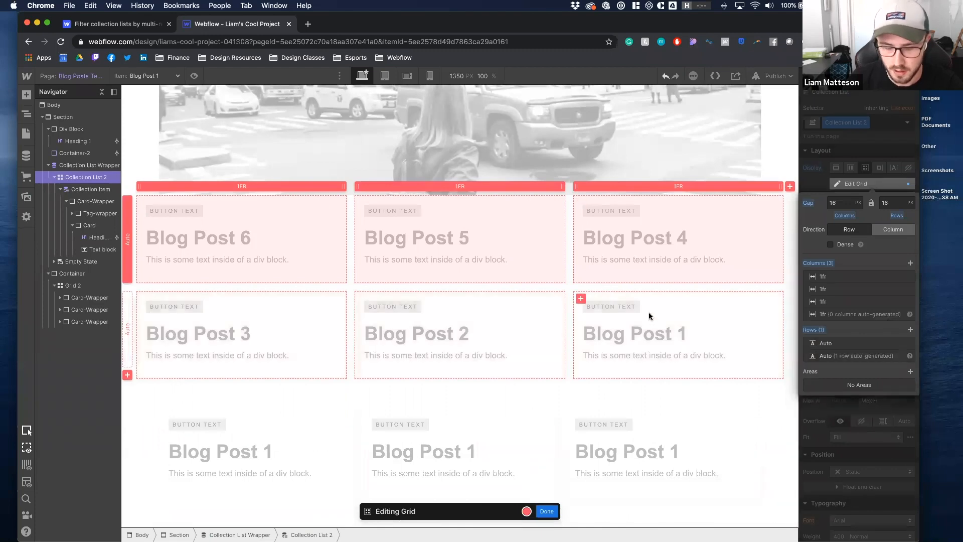
key(Escape)
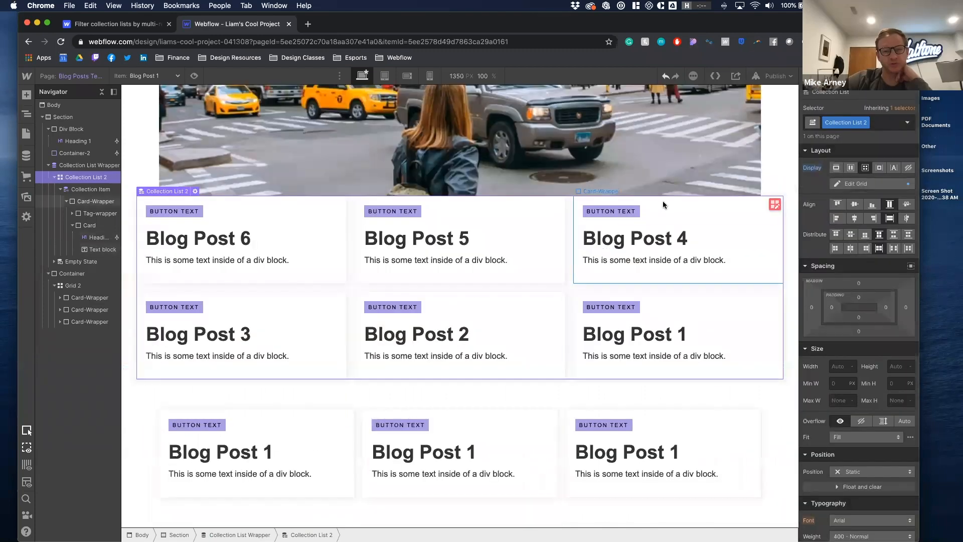
Sort the Blog Posts collection list by Name, Alphabetical (A–Z), and limit it to showing 3 items
scroll(667, 199, down, 2)
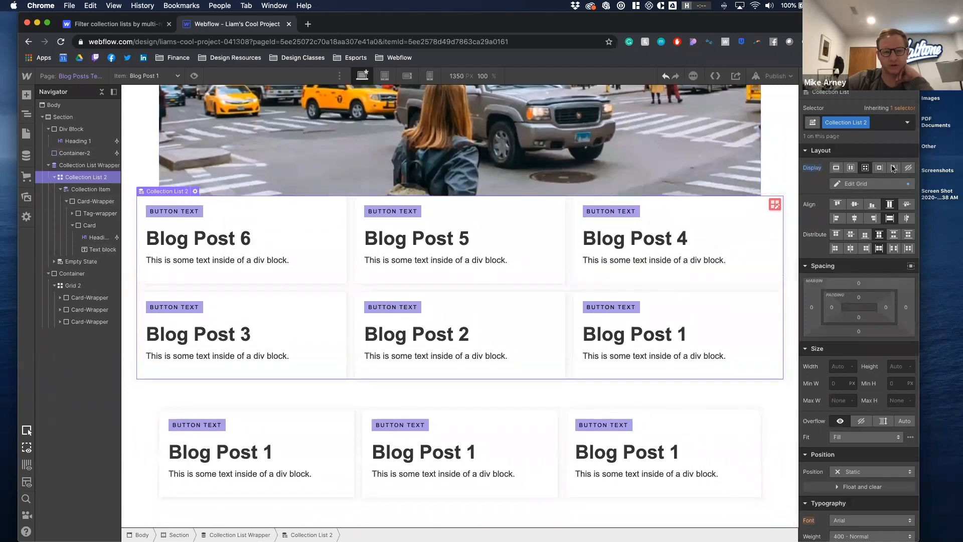
key(d)
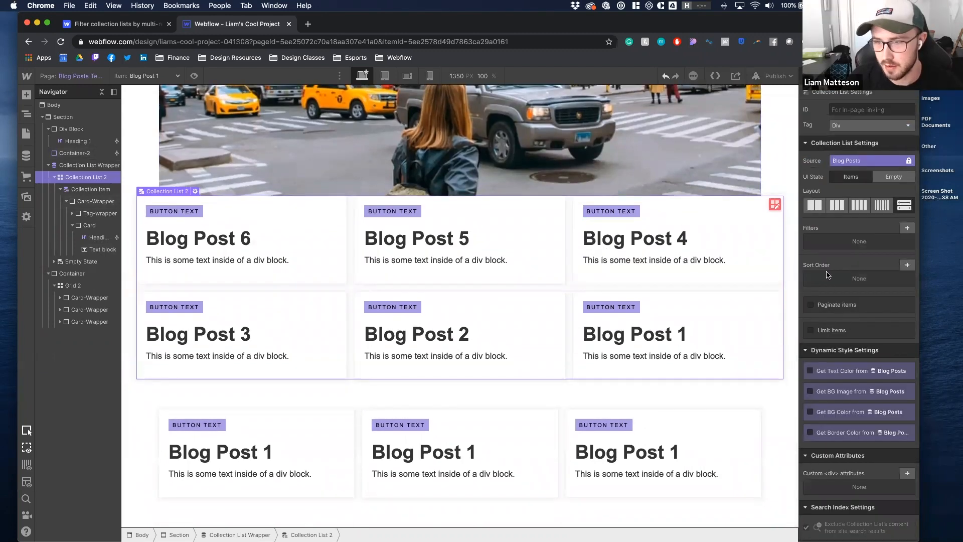
click(908, 265)
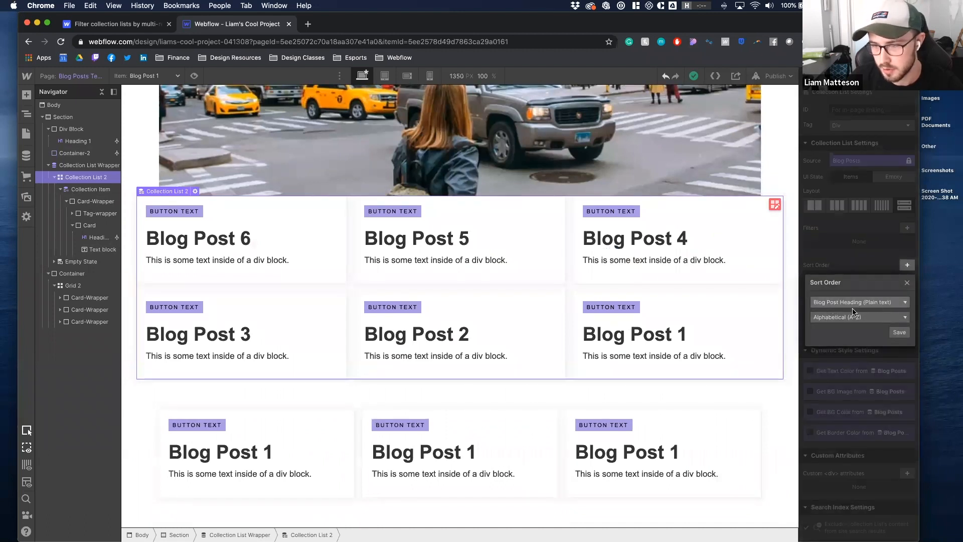
click(846, 302)
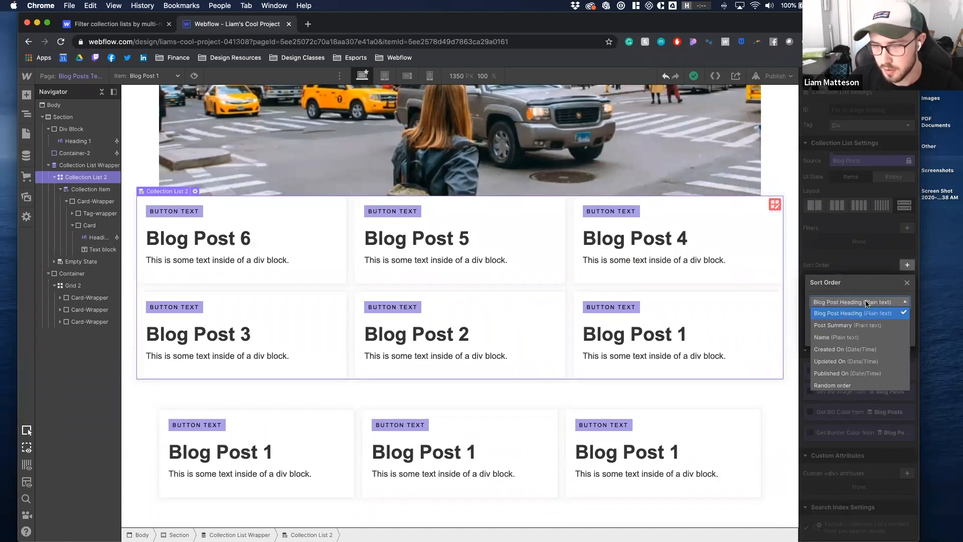
click(868, 303)
click(879, 302)
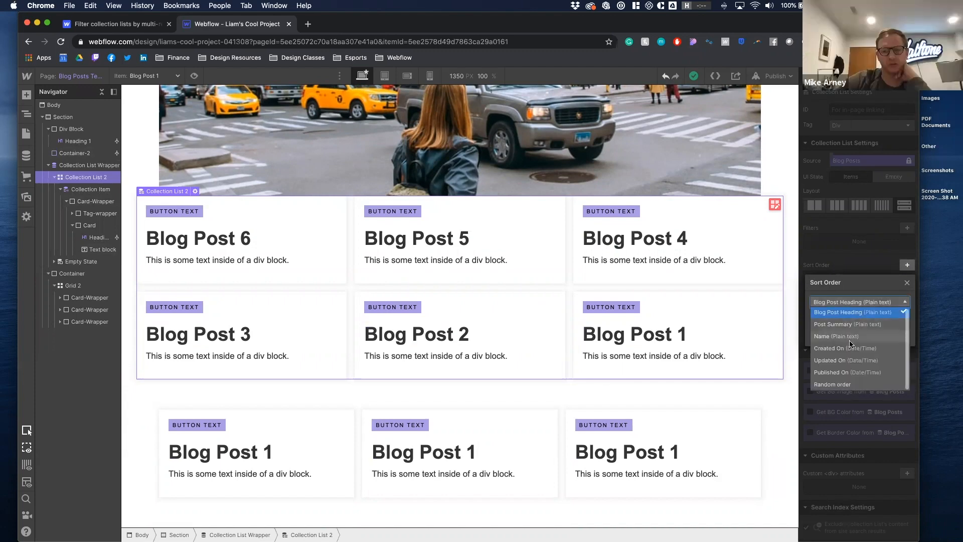
click(841, 313)
click(844, 303)
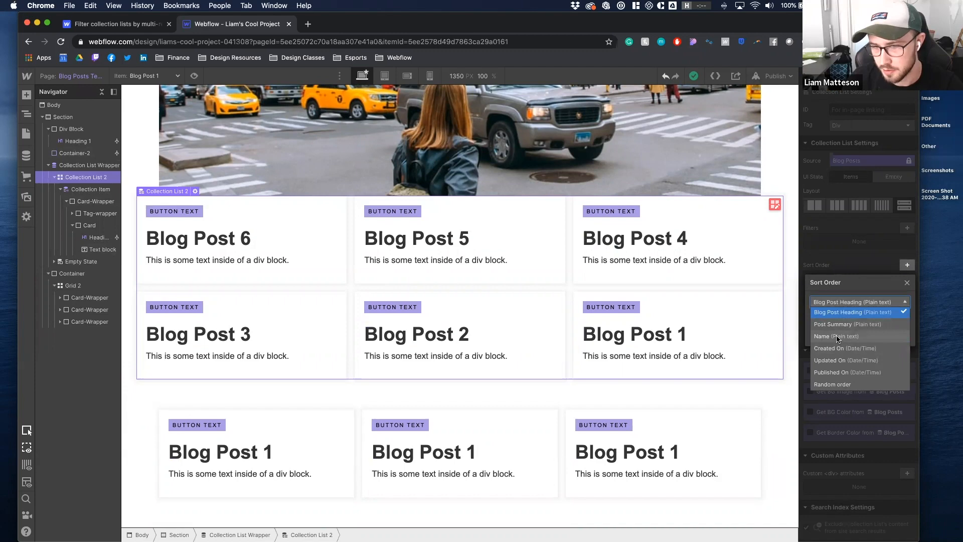
click(838, 337)
click(845, 318)
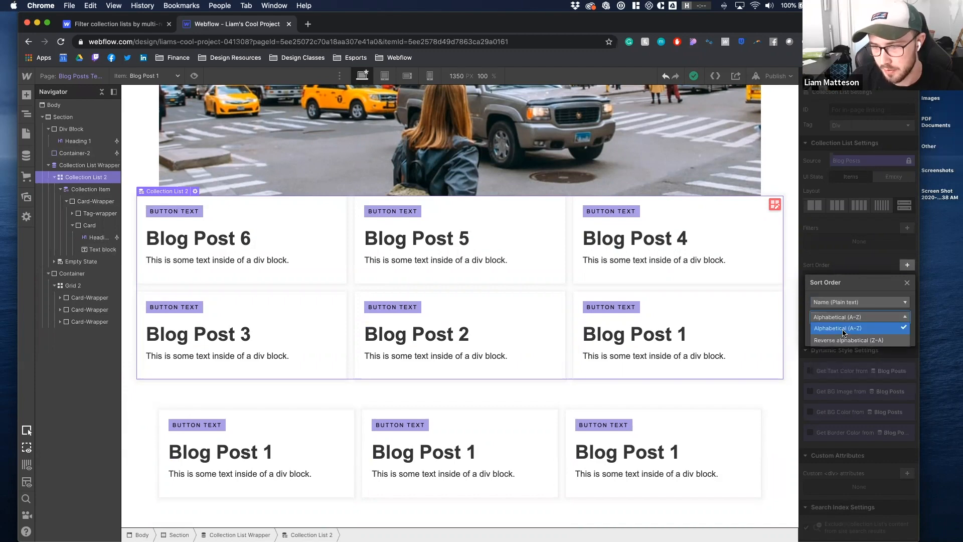
click(838, 328)
click(896, 333)
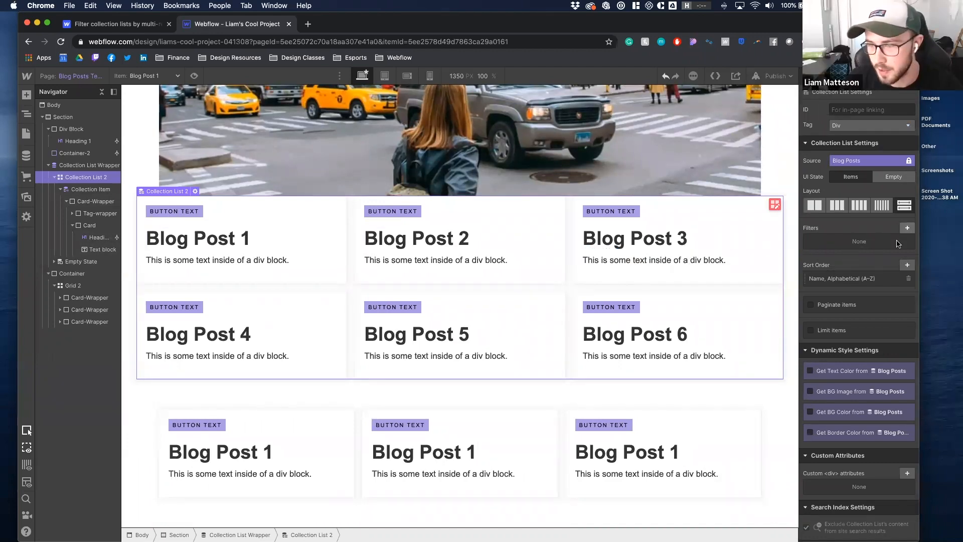
click(811, 331)
text(3)
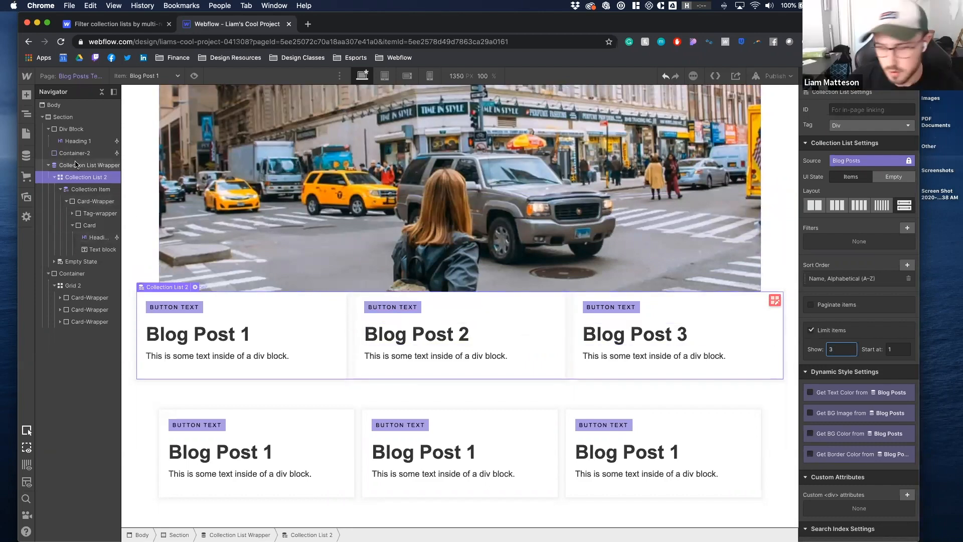
Delete the static card grid below the collection list along with its empty container
click(357, 417)
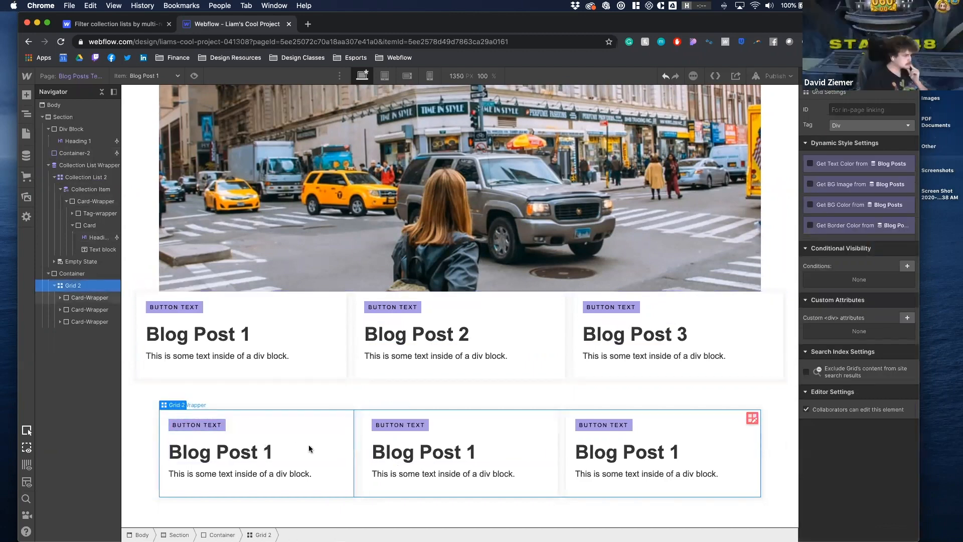
key(Delete)
click(312, 485)
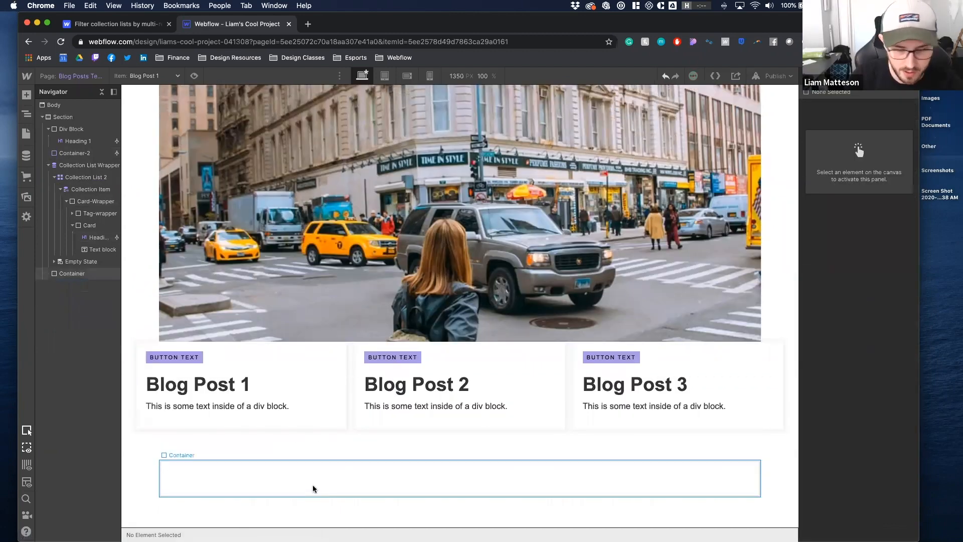
key(Delete)
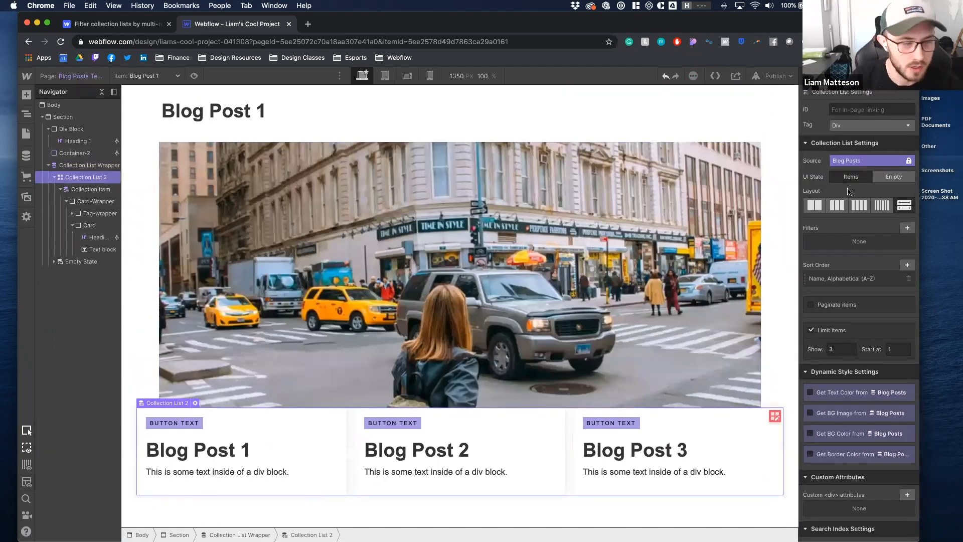
Add equal top and bottom padding to Collection List 2 to space the cards from the image
key(s)
drag(865, 296, 866, 320)
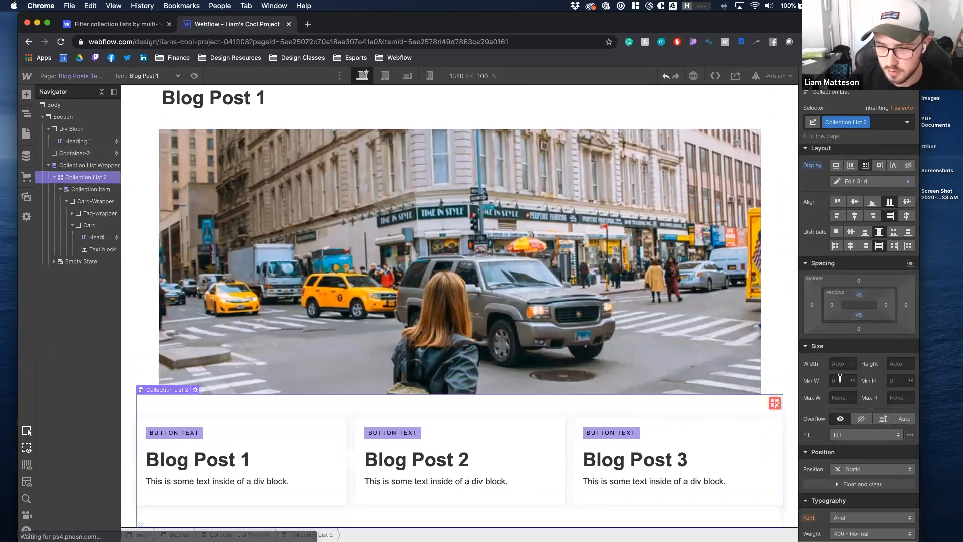
key(Escape)
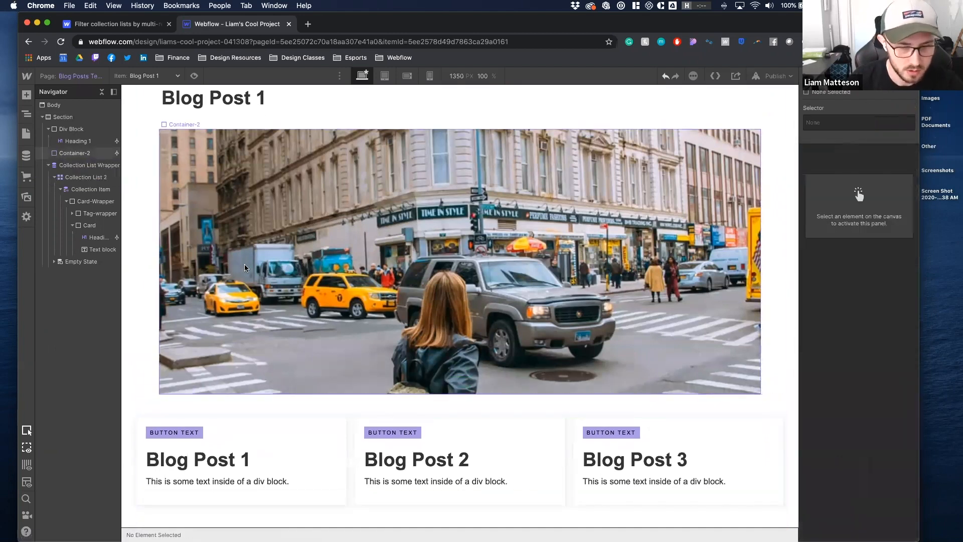
Bind the card tag button's text to the Name field of the Blog Posts' Tag reference
click(161, 432)
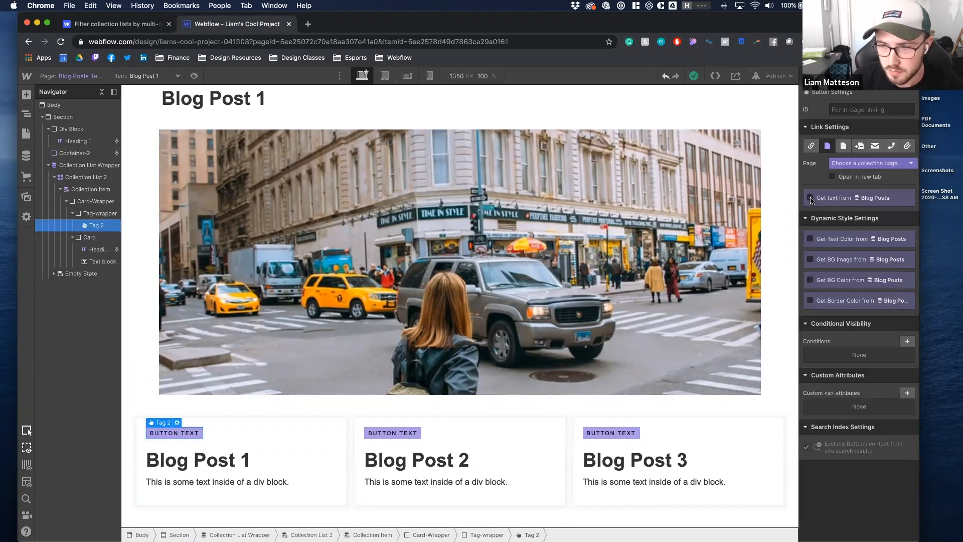
click(810, 198)
click(835, 212)
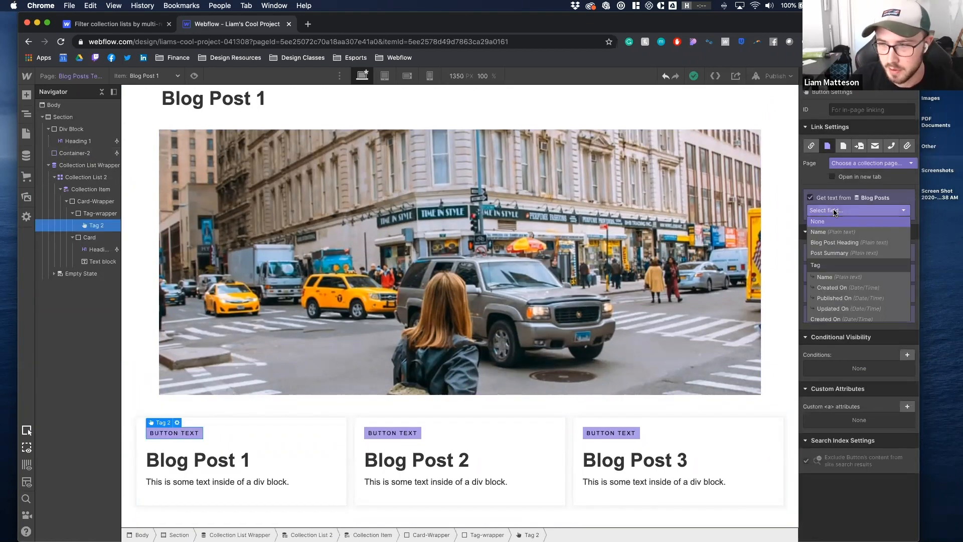
click(828, 278)
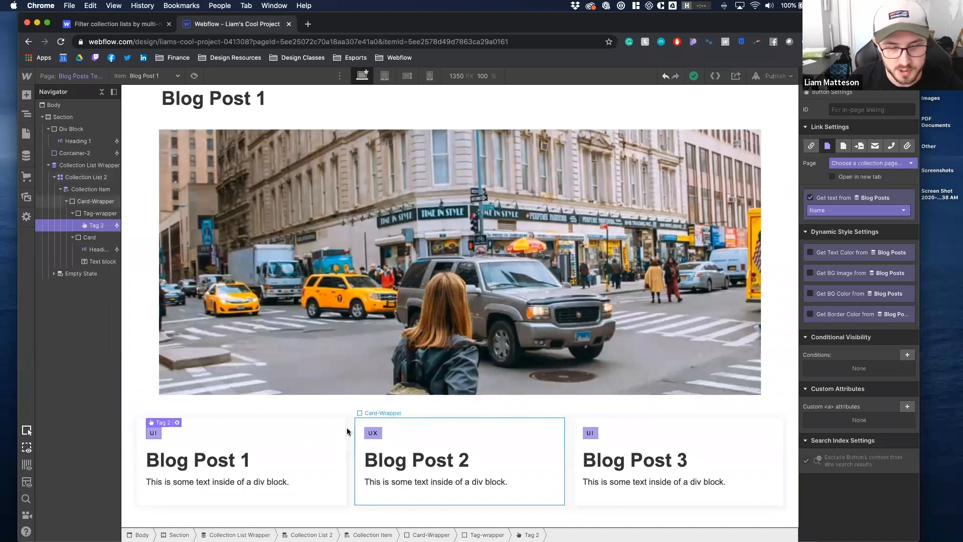
Bind the text block under the card heading to the Post Summary field of Blog Posts
scroll(348, 435, up, 1)
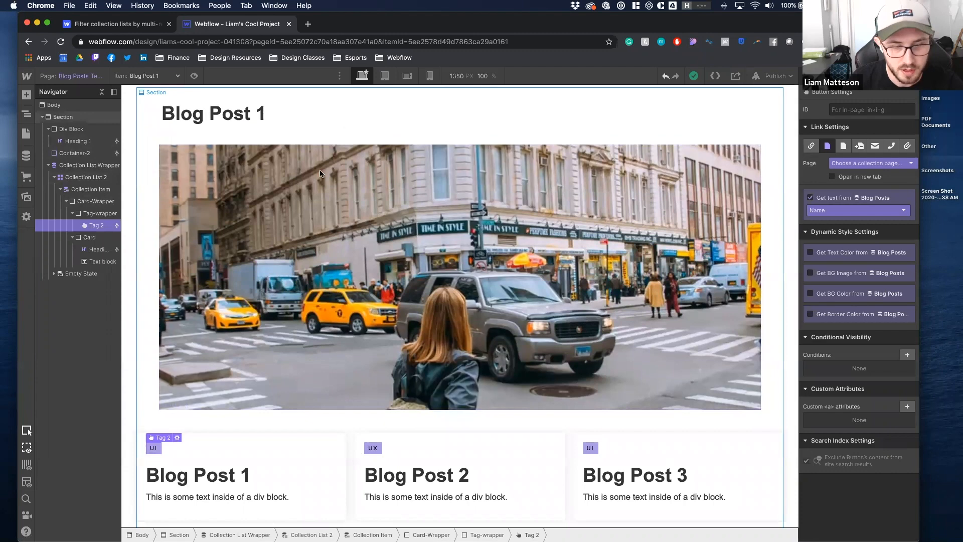
scroll(359, 420, down, 1)
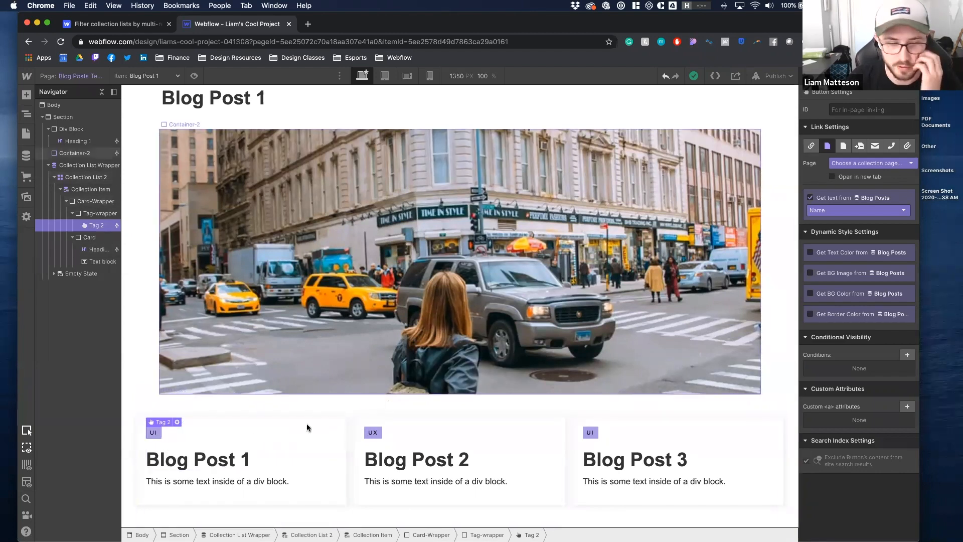
click(320, 462)
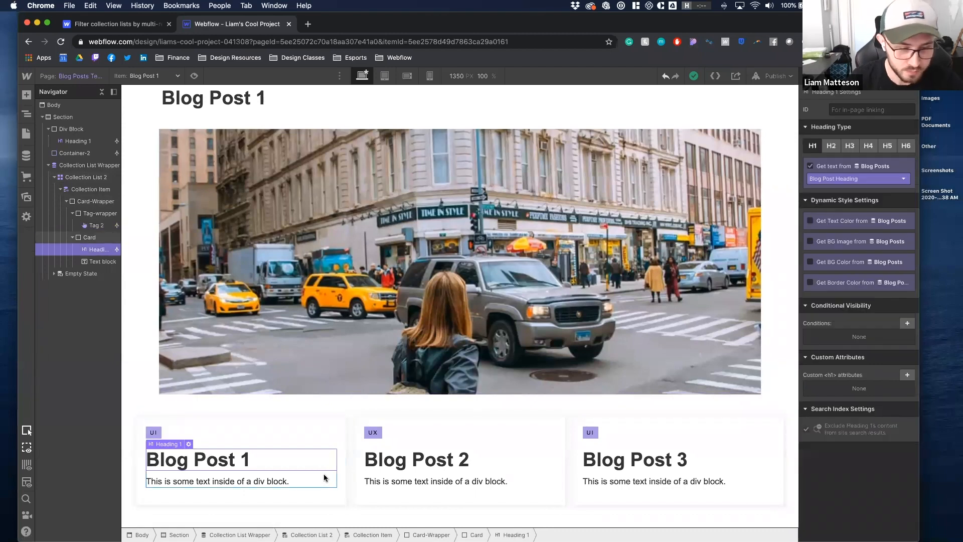
click(255, 483)
click(810, 147)
click(832, 160)
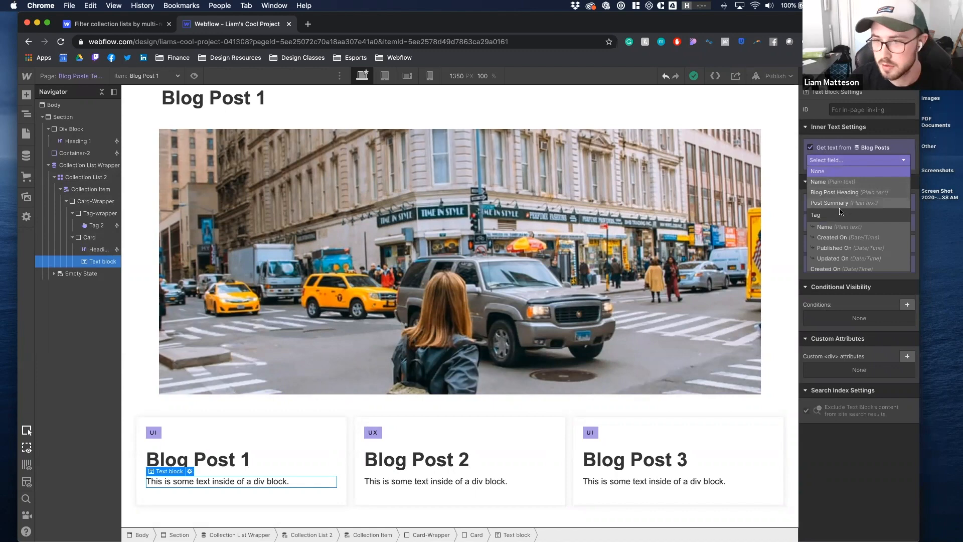
click(830, 203)
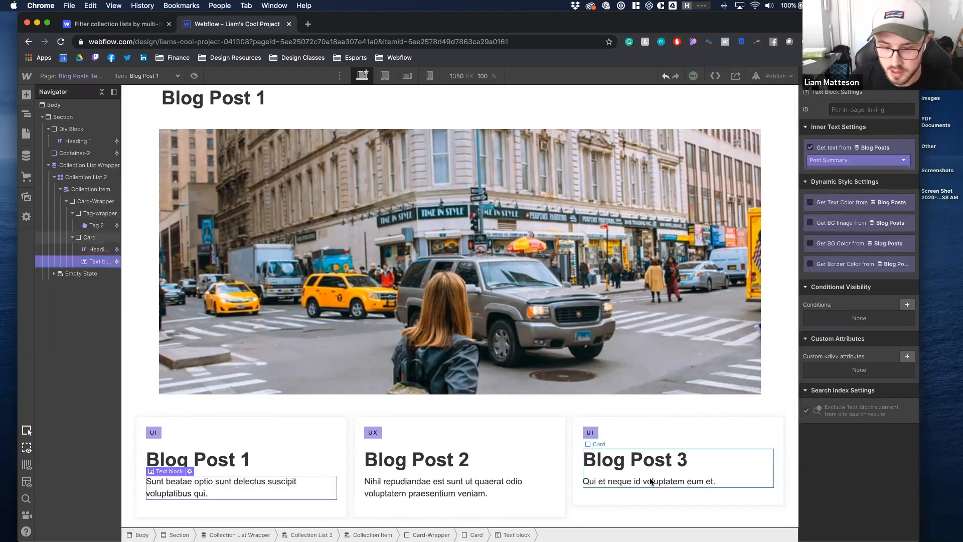
Preview the template page with the Blog Post 2 and Blog Post 3 items, and return to Blog Post 1
scroll(522, 423, down, 1)
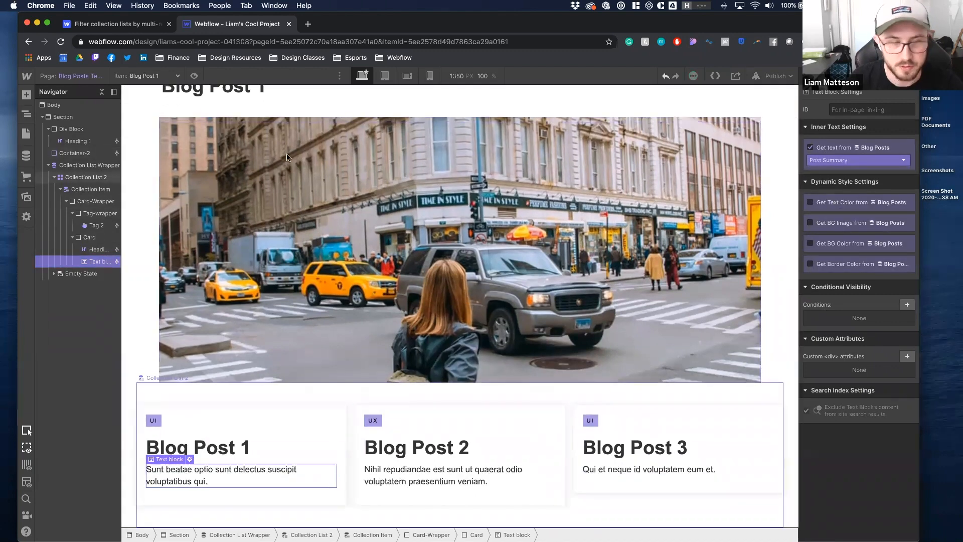
click(151, 76)
click(143, 101)
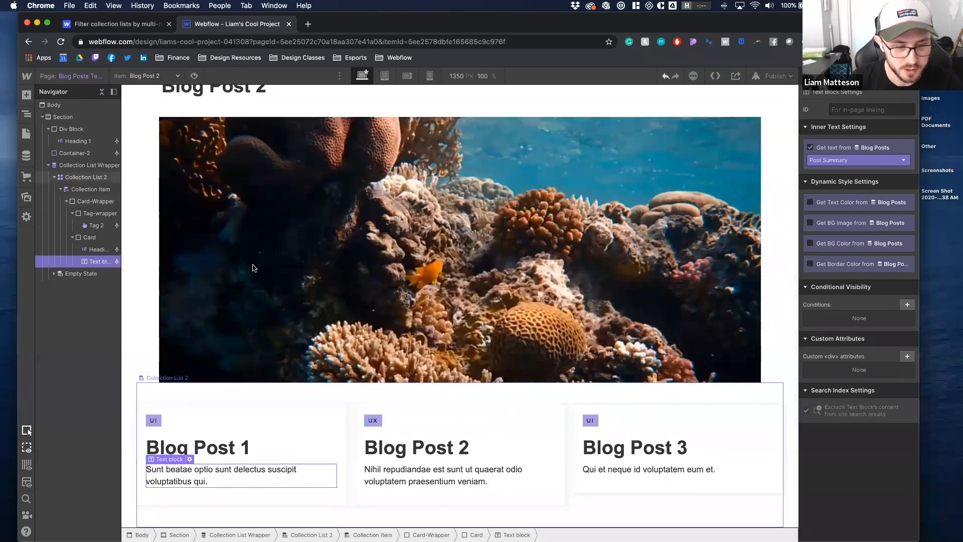
click(150, 77)
click(144, 112)
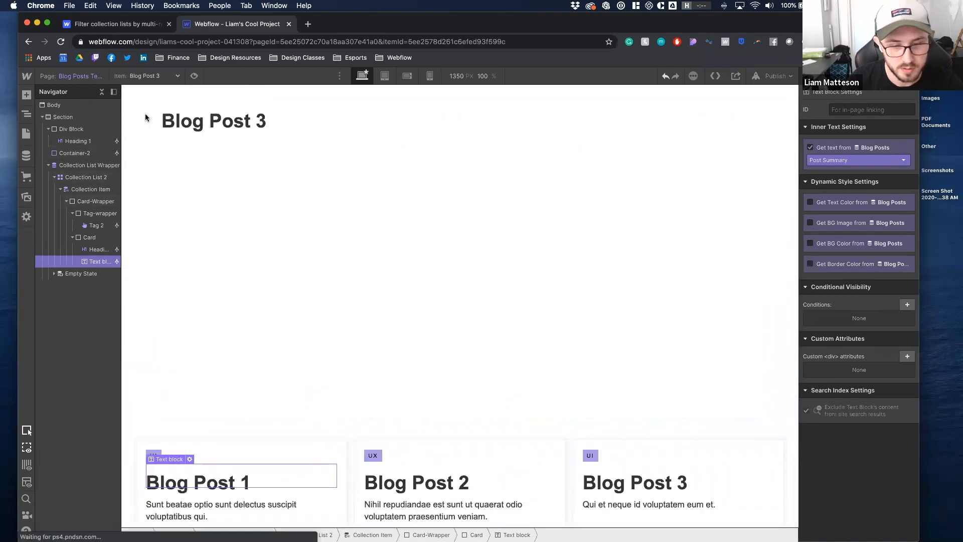
click(148, 76)
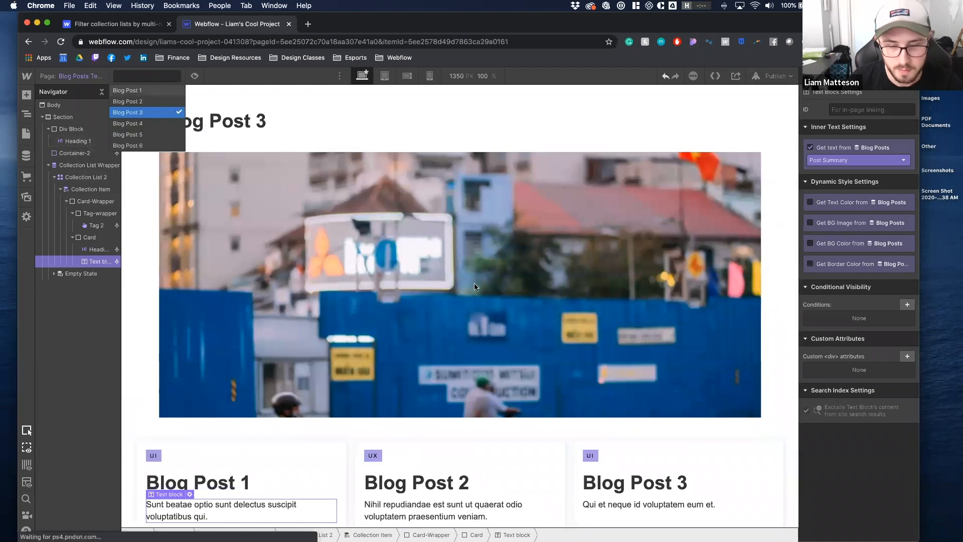
click(144, 90)
Bind the card tag's background color and border color to the Color field from Blog Posts
scroll(452, 301, down, 1)
click(373, 420)
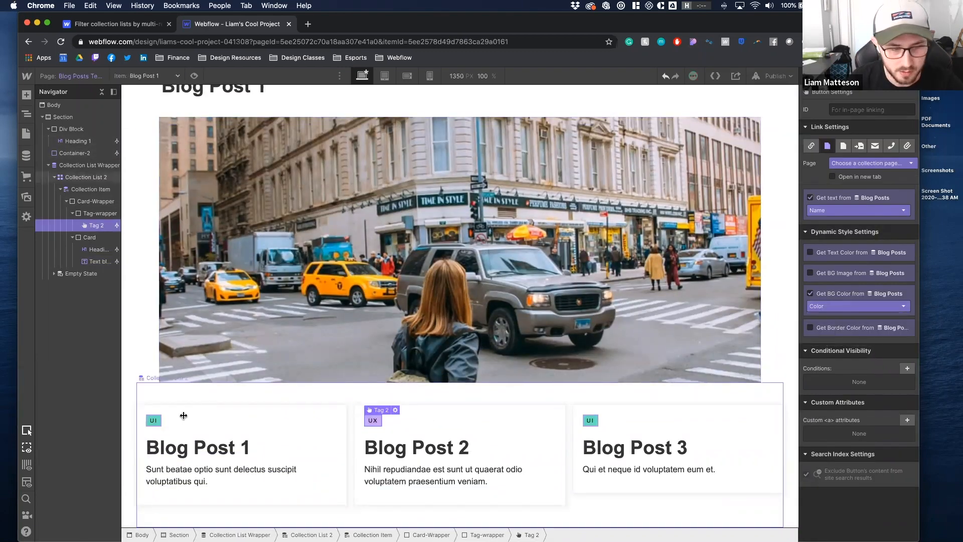
click(810, 327)
click(853, 340)
click(832, 375)
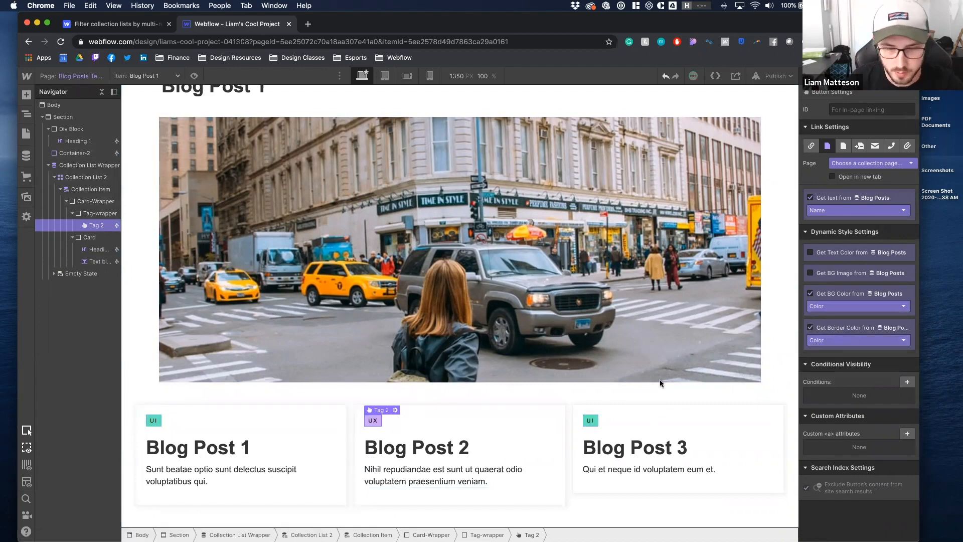
Add a filter to the card collection list so that Tag equals Tag of Current Blog Post
key(Escape)
click(569, 426)
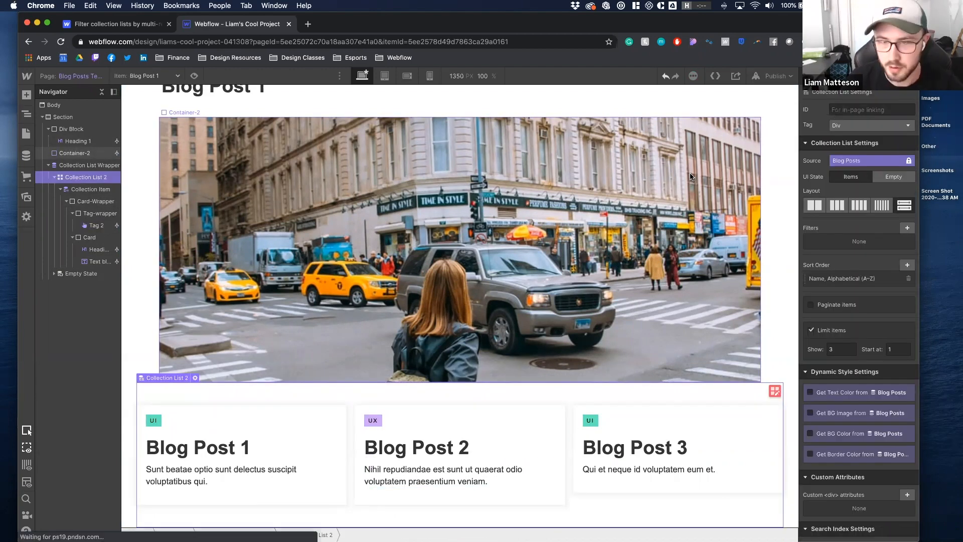
click(907, 228)
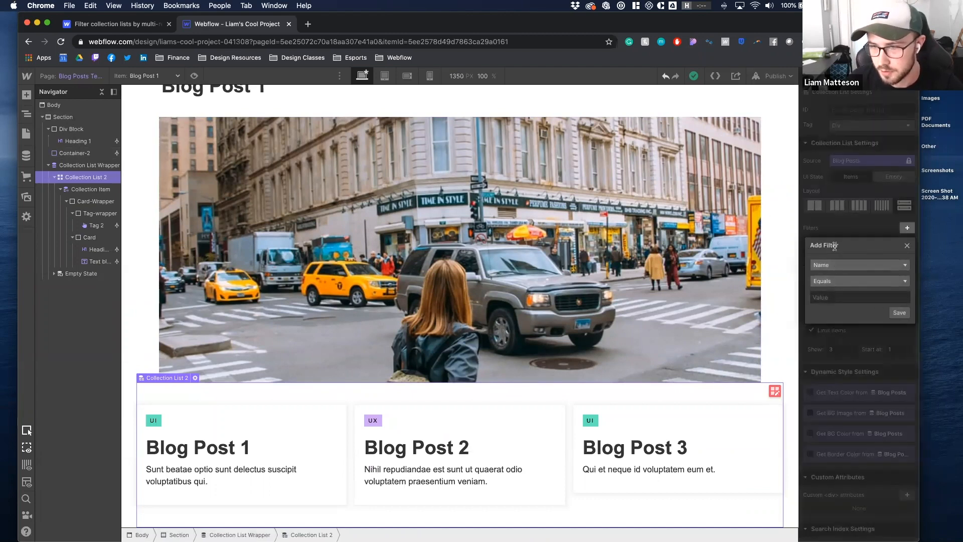
click(837, 266)
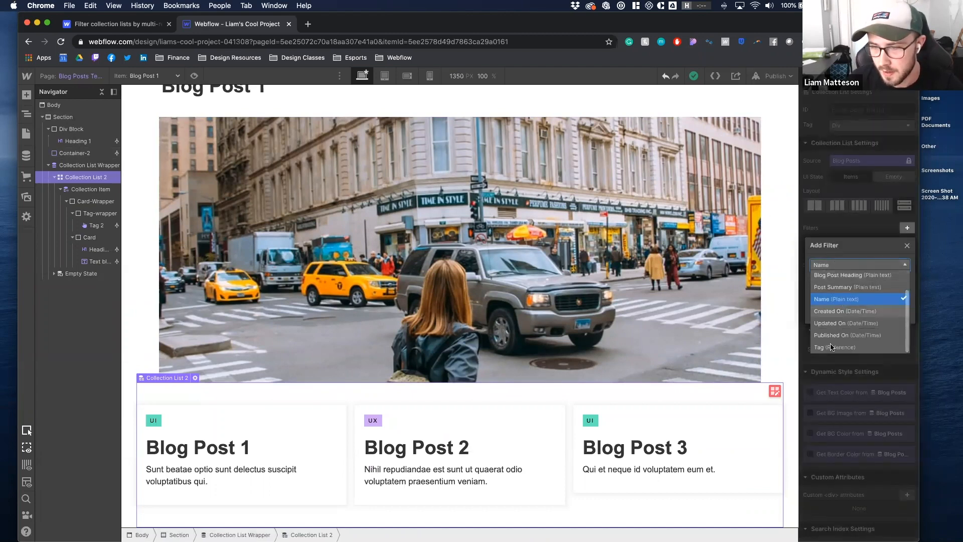
click(830, 348)
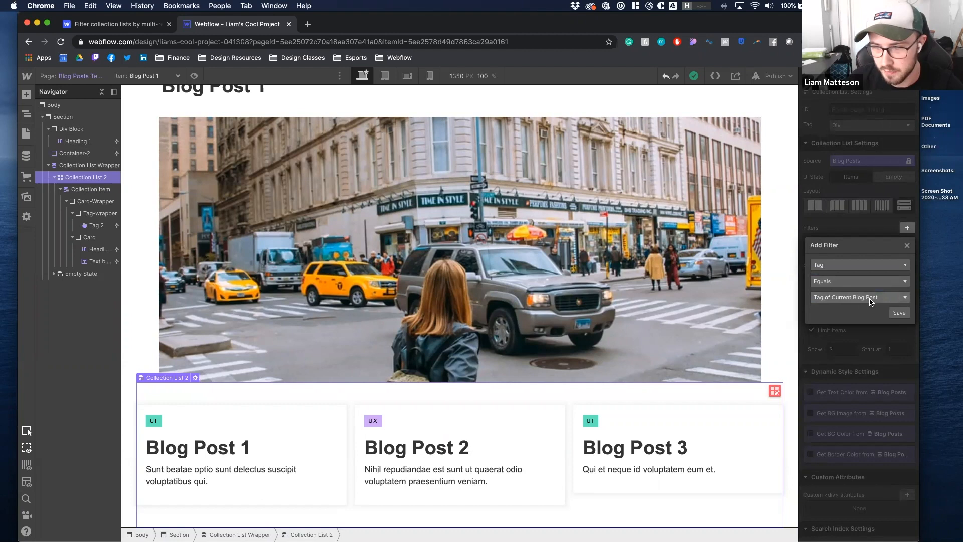
click(888, 300)
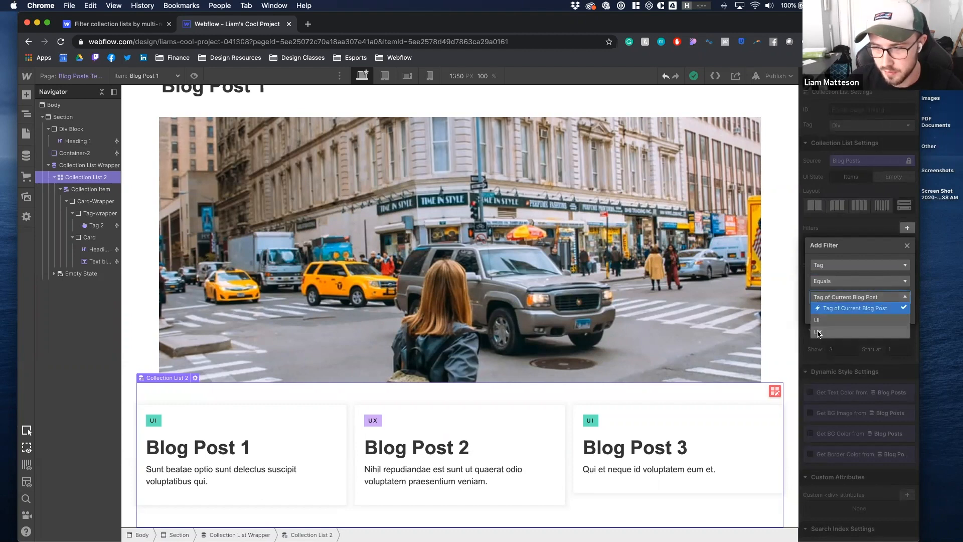
click(823, 321)
click(831, 298)
click(827, 332)
click(832, 298)
click(833, 310)
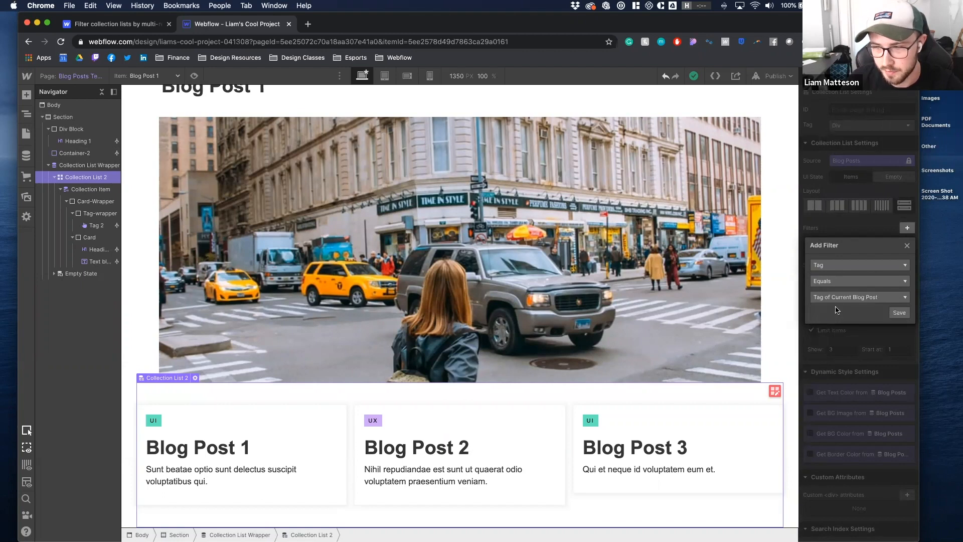
click(898, 313)
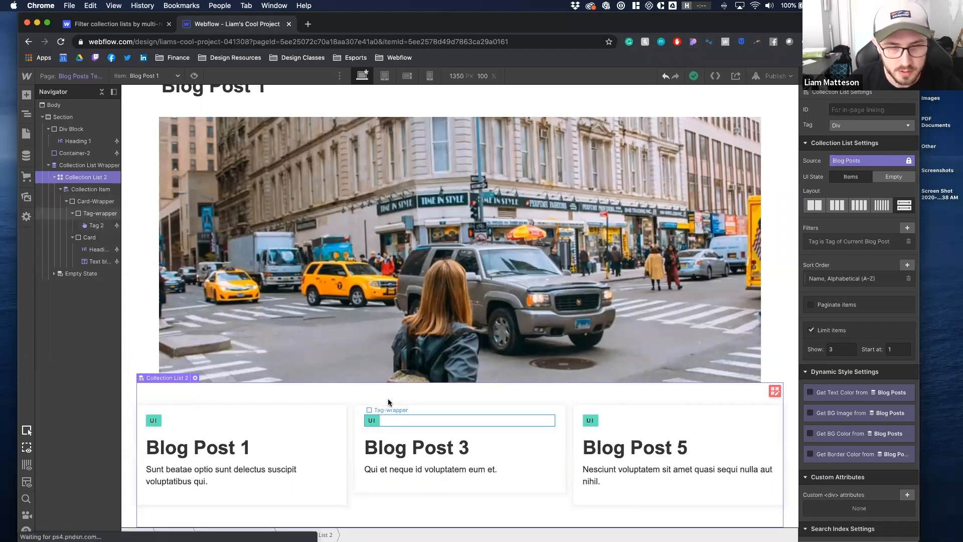
scroll(387, 399, up, 2)
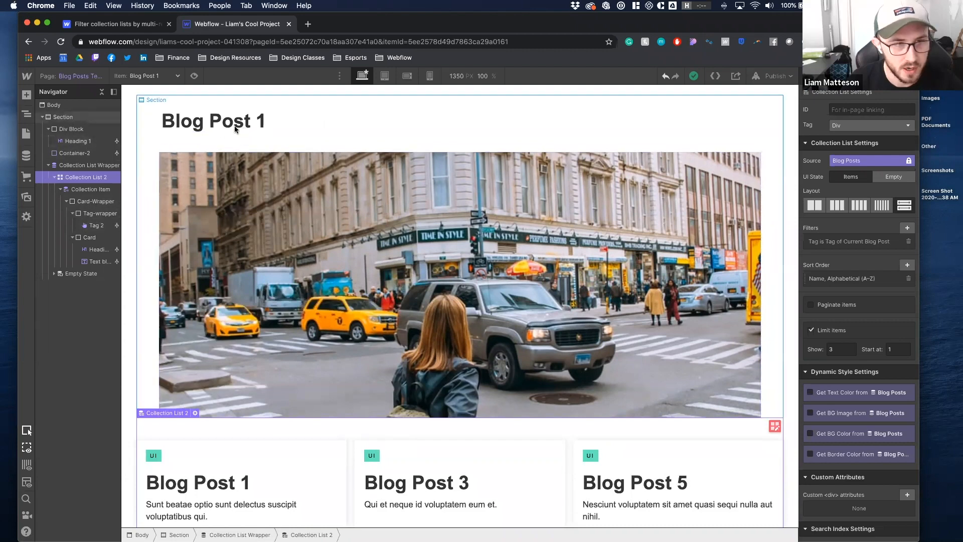
scroll(310, 191, down, 2)
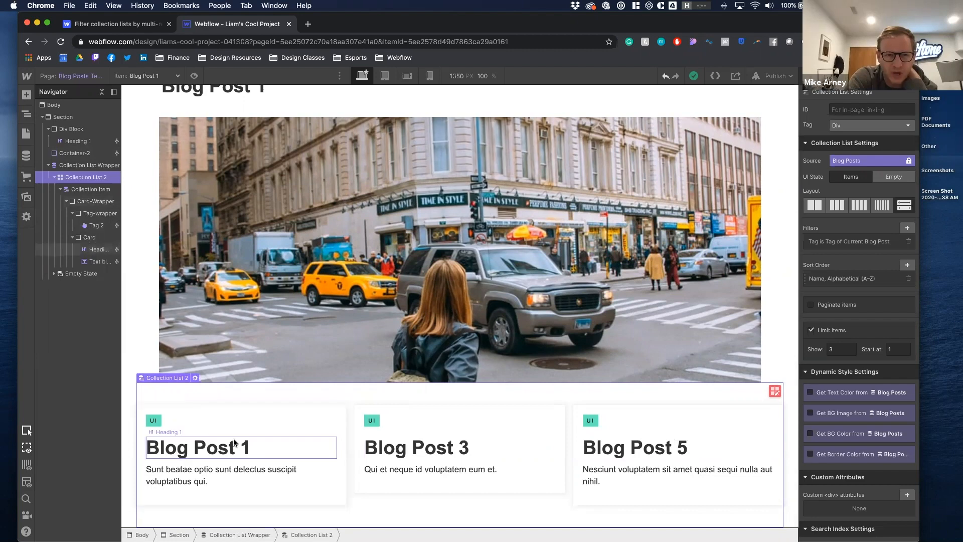
scroll(302, 390, up, 1)
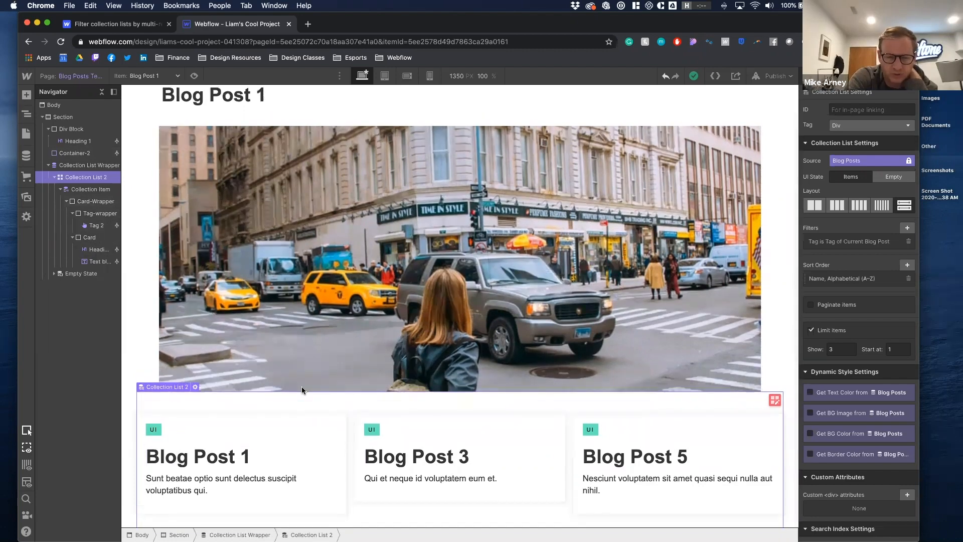
scroll(302, 390, up, 2)
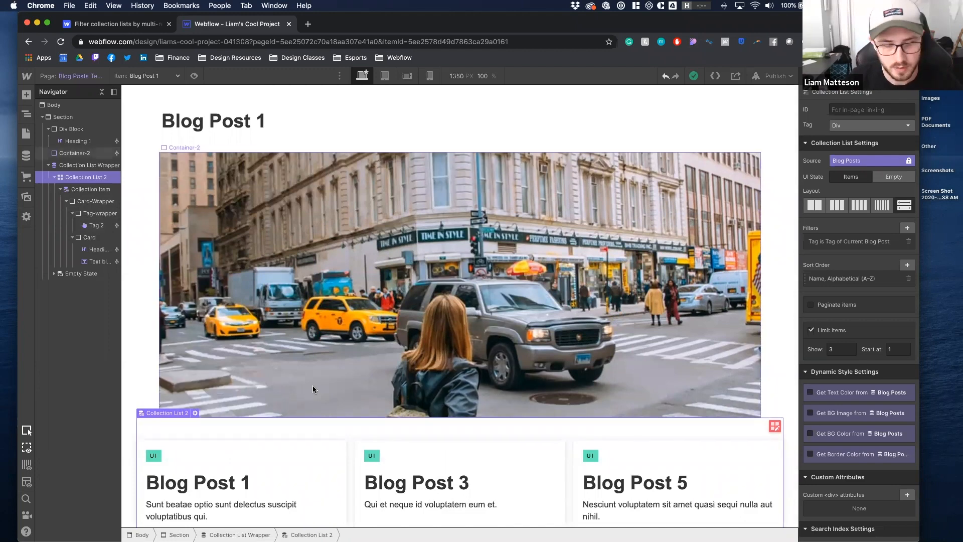
scroll(312, 389, down, 3)
scroll(312, 389, up, 2)
scroll(313, 389, up, 1)
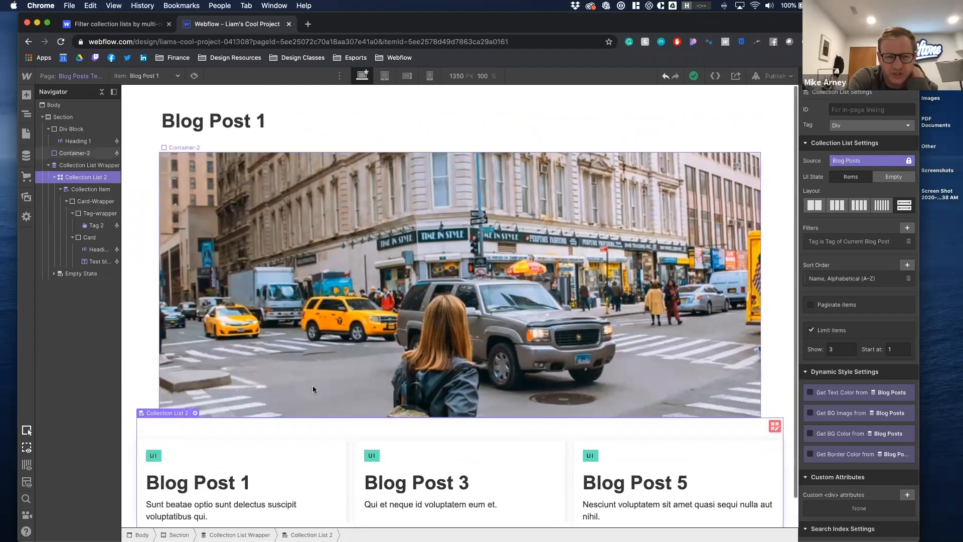
Preview the tag-filtered cards with the Blog Post 2, 3, 4 and 5 items, and return to Blog Post 1
click(150, 76)
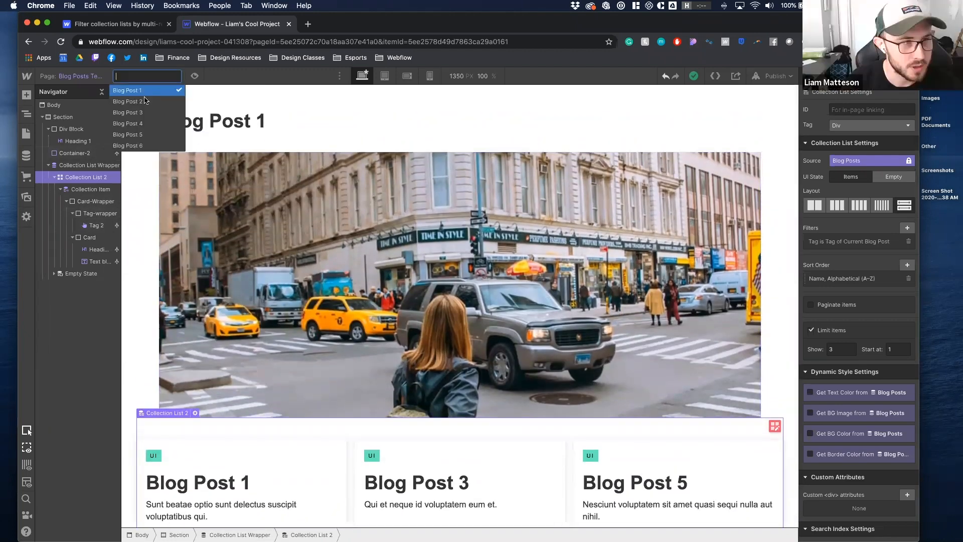
click(143, 104)
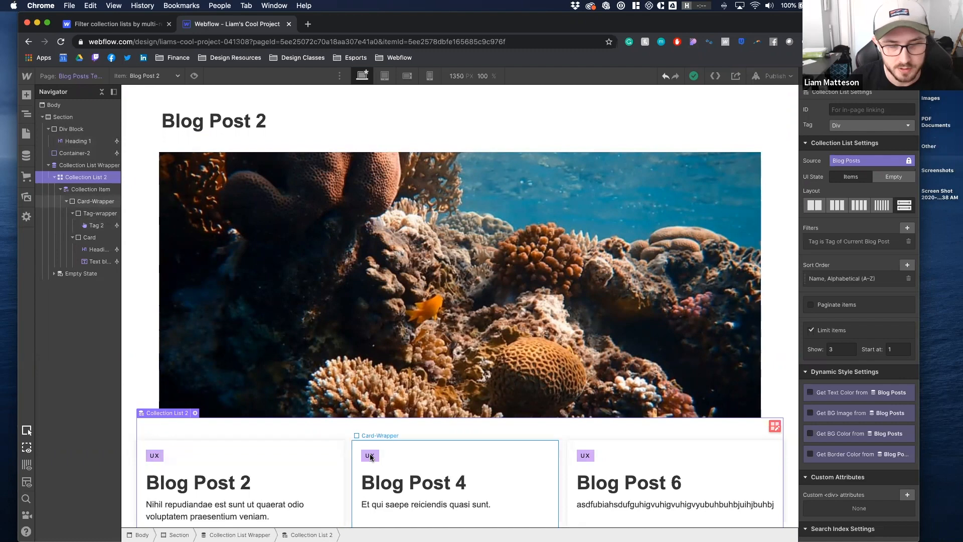
click(146, 76)
click(145, 114)
click(146, 75)
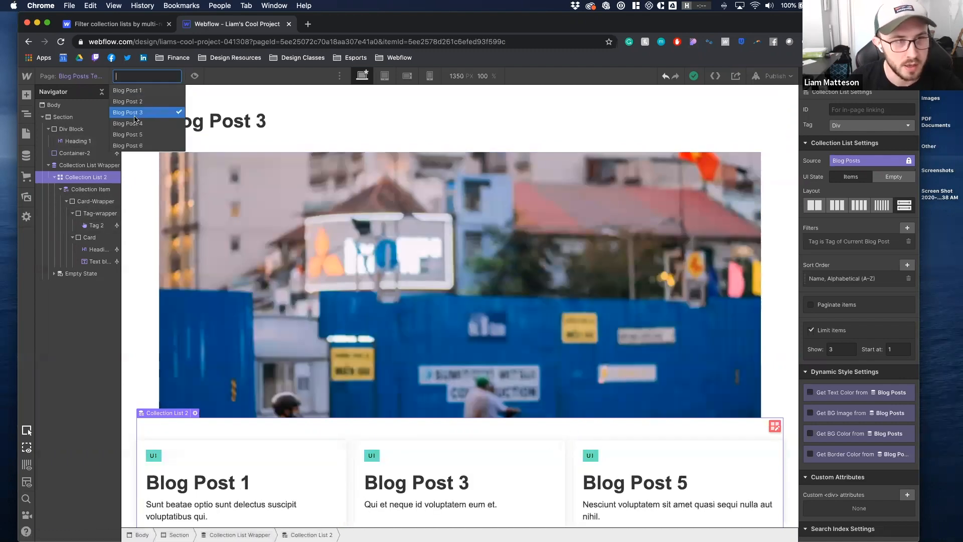
click(145, 125)
click(147, 75)
click(138, 136)
click(152, 75)
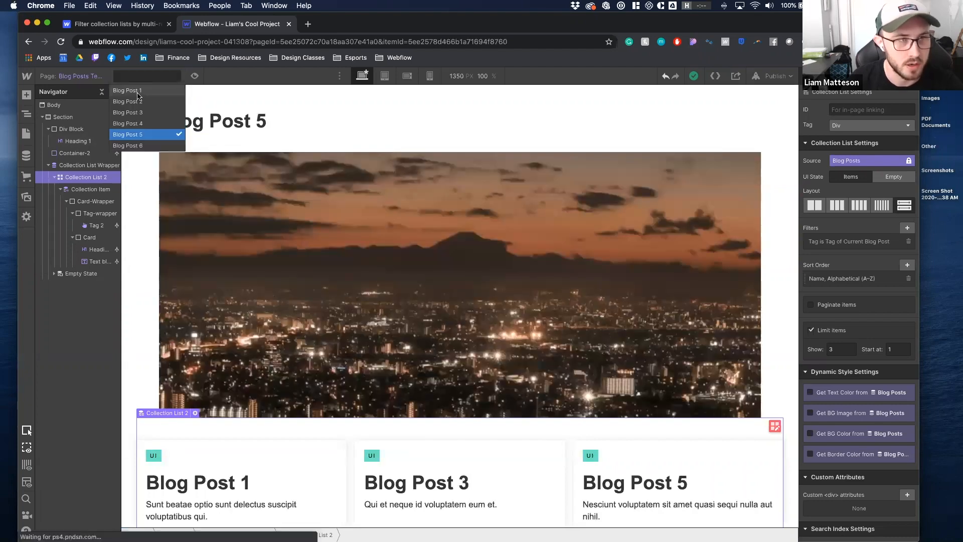
click(145, 89)
scroll(370, 396, down, 2)
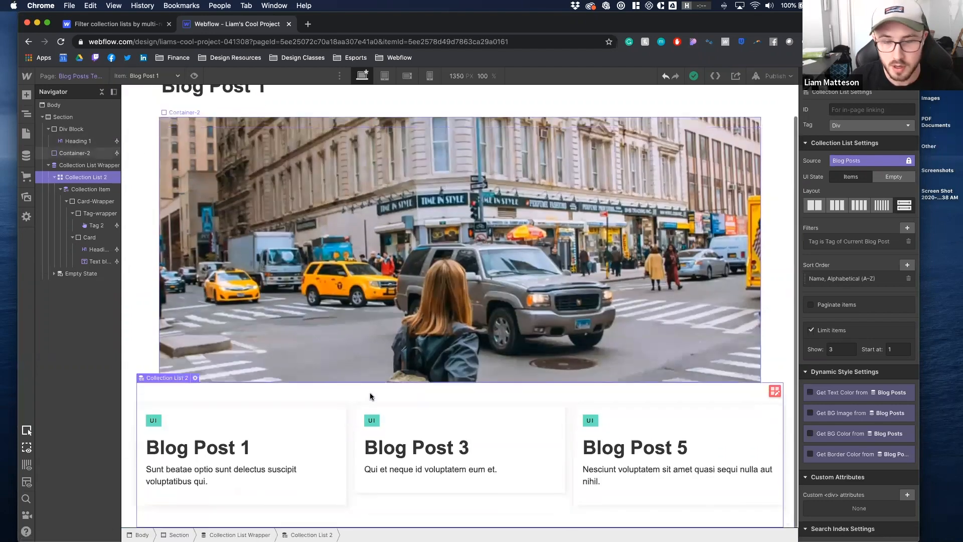
click(342, 419)
scroll(299, 429, up, 2)
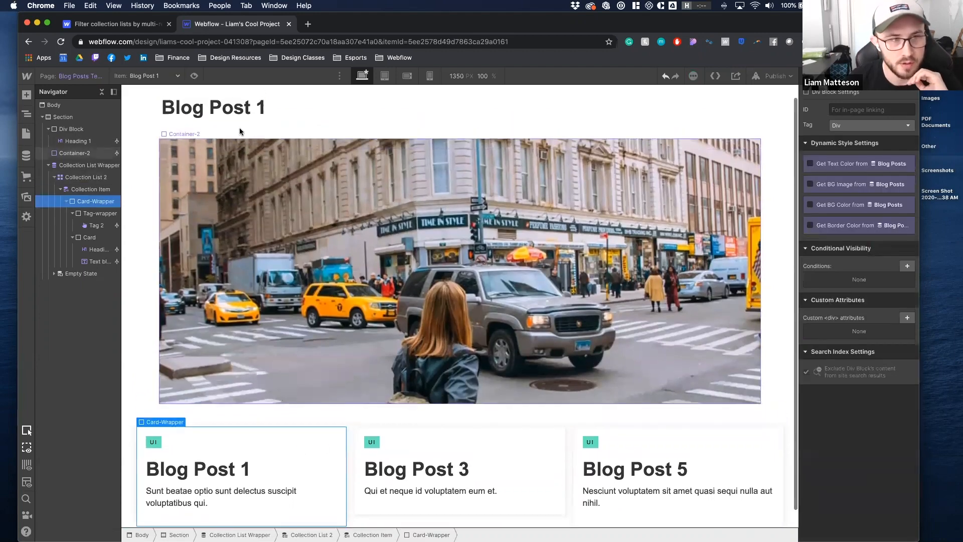
scroll(348, 358, down, 2)
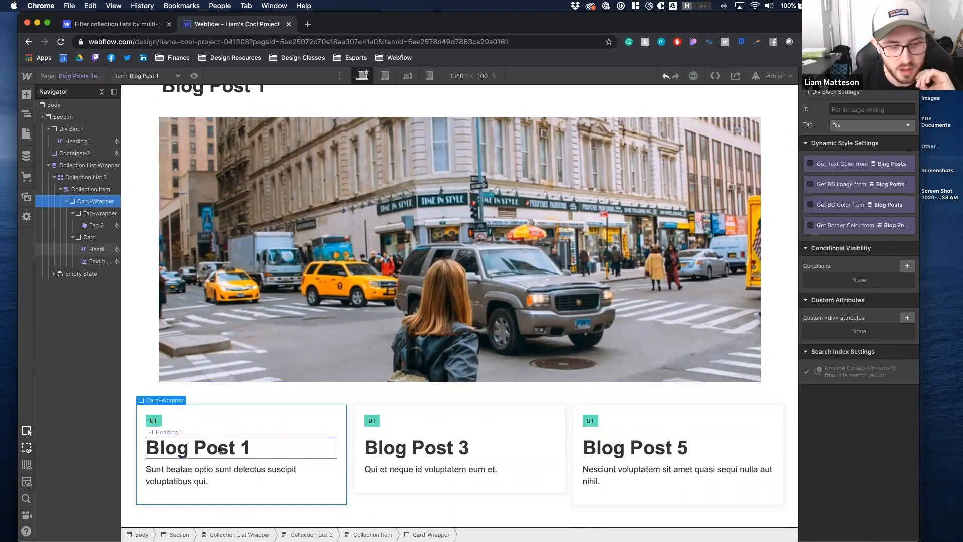
scroll(293, 346, up, 2)
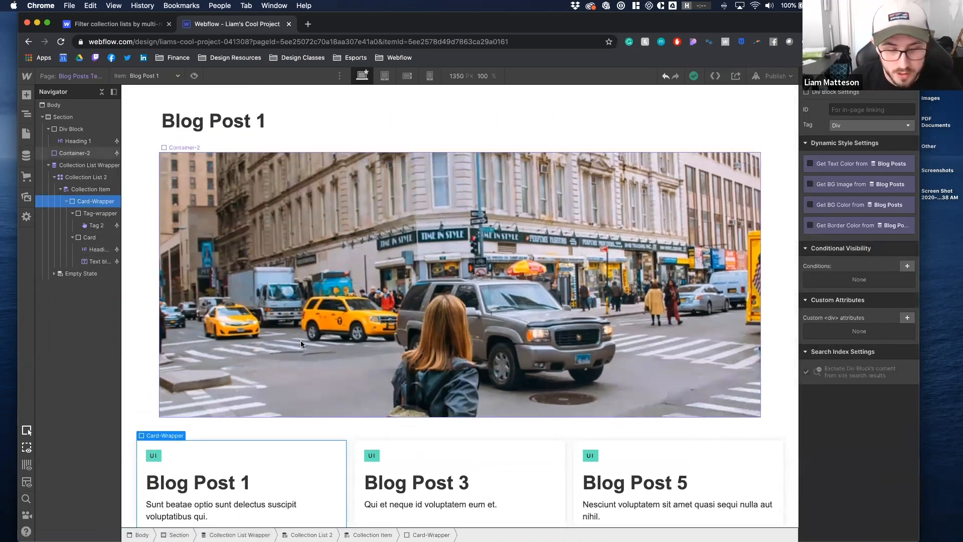
scroll(300, 340, down, 2)
click(894, 226)
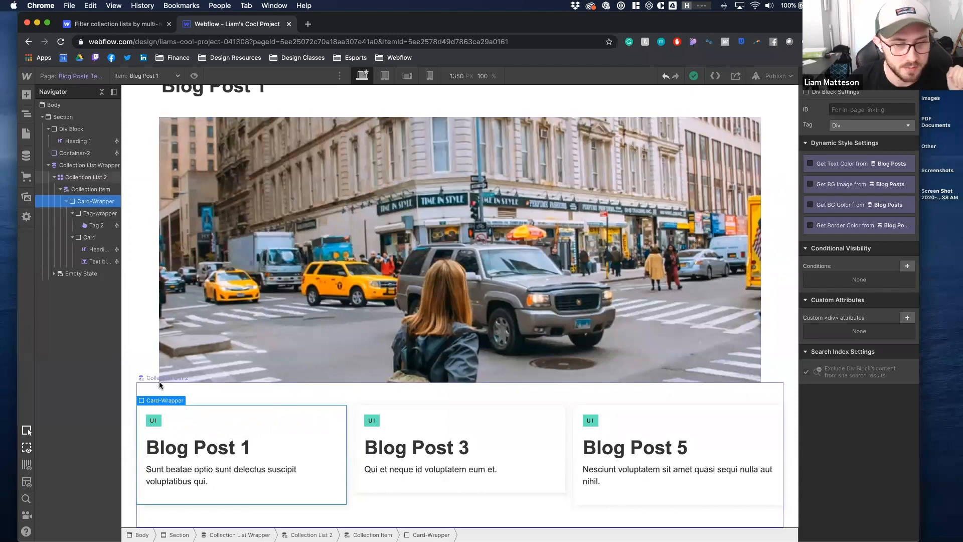
Add a second filter to the Collection List Wrapper so that Blog Post is not Current Blog Post
click(78, 167)
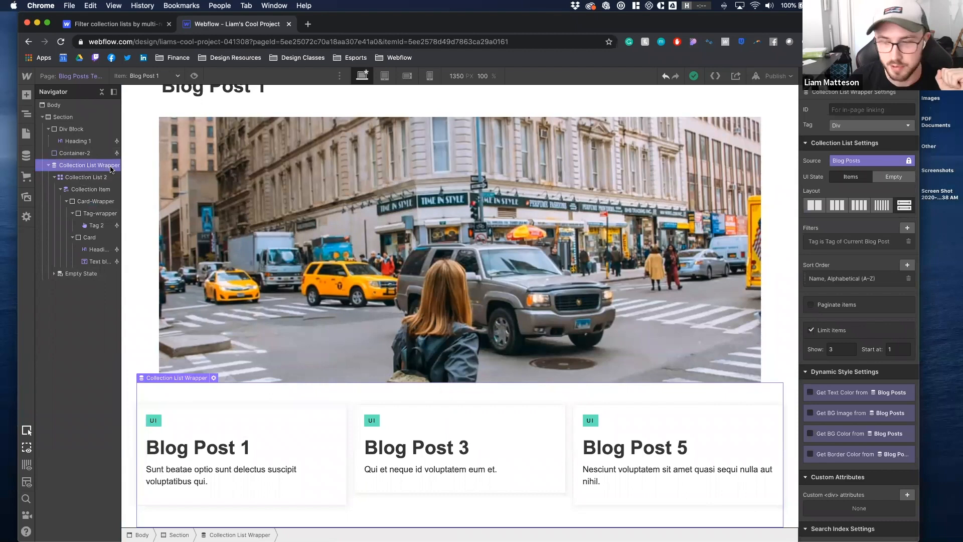
scroll(890, 317, down, 1)
scroll(890, 317, up, 1)
click(908, 229)
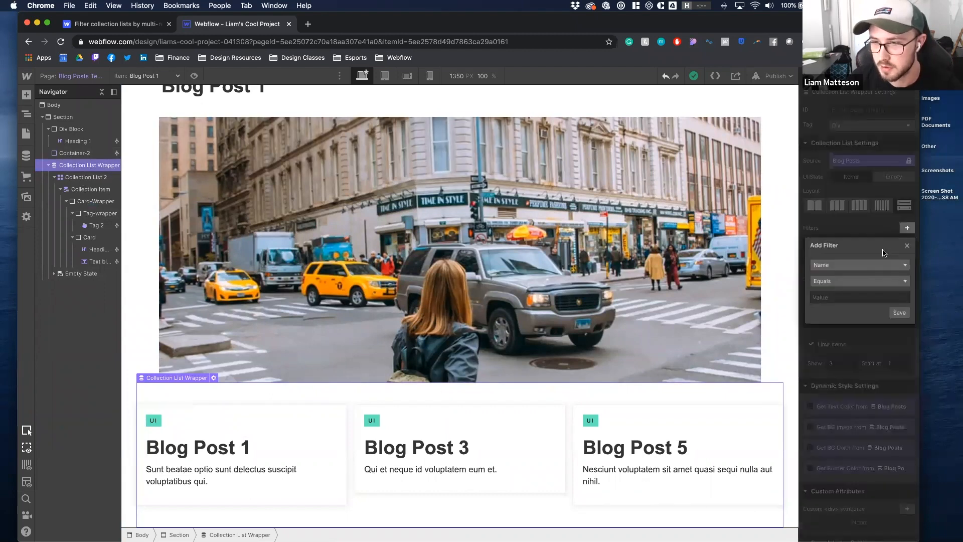
click(841, 267)
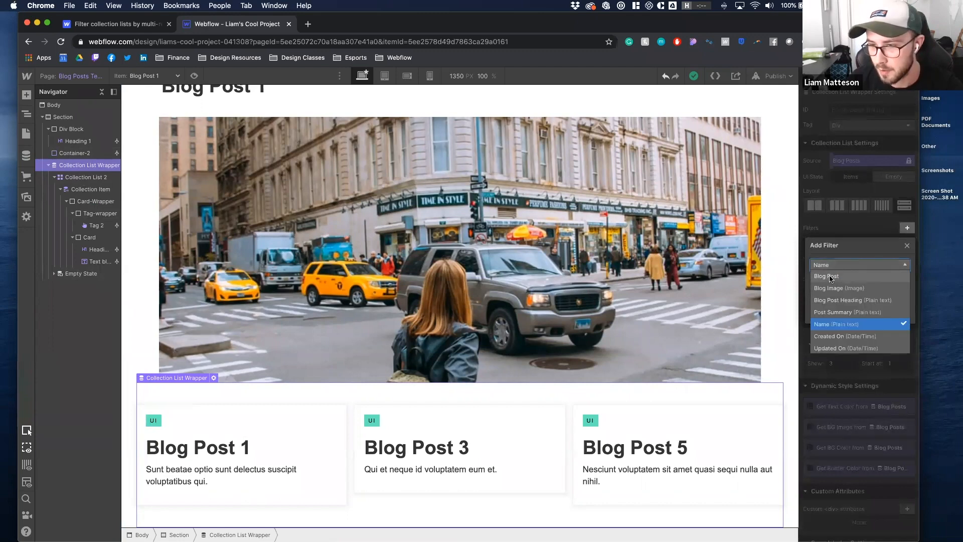
click(827, 276)
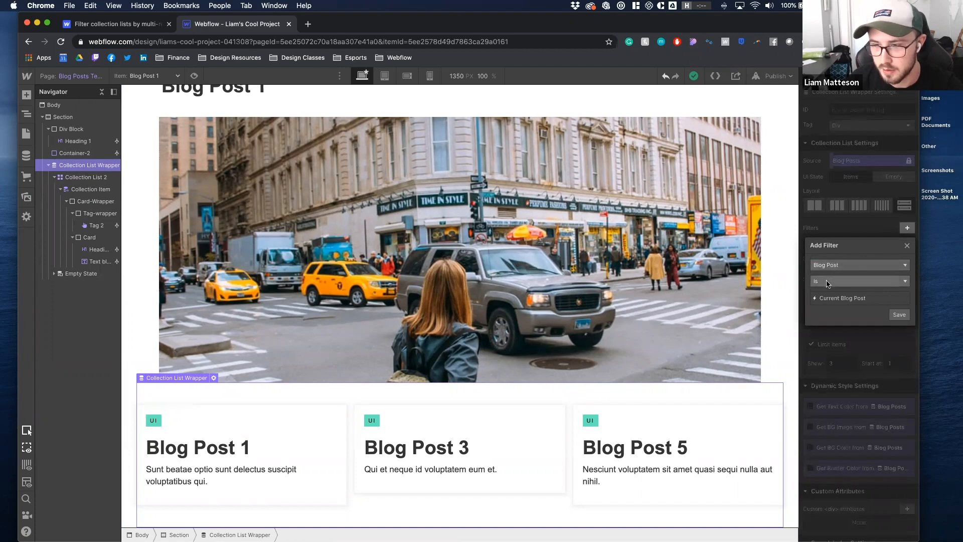
click(827, 282)
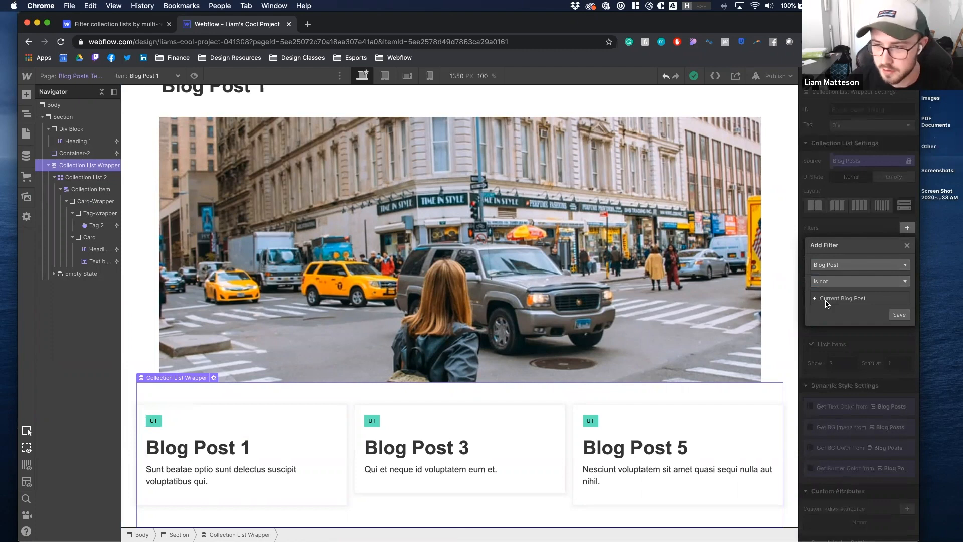
drag(820, 298, 873, 301)
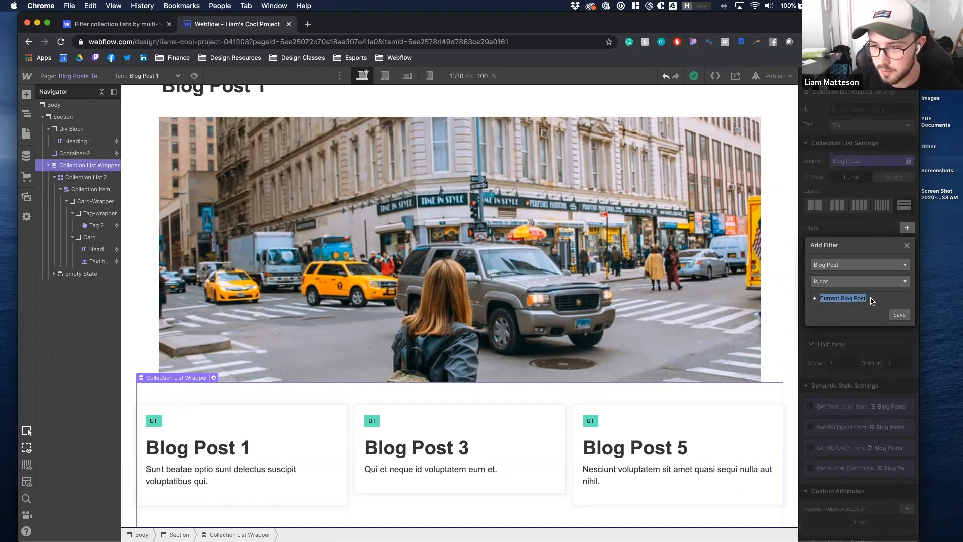
click(847, 300)
click(899, 315)
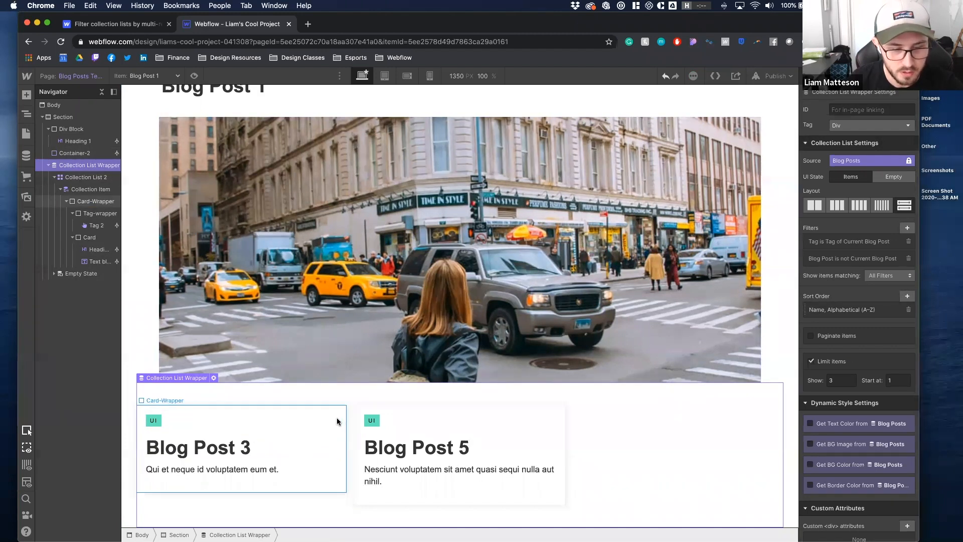
Check the cards with both filters for the Blog Post 2 through Blog Post 6 items, and return to Blog Post 1
scroll(260, 132, up, 2)
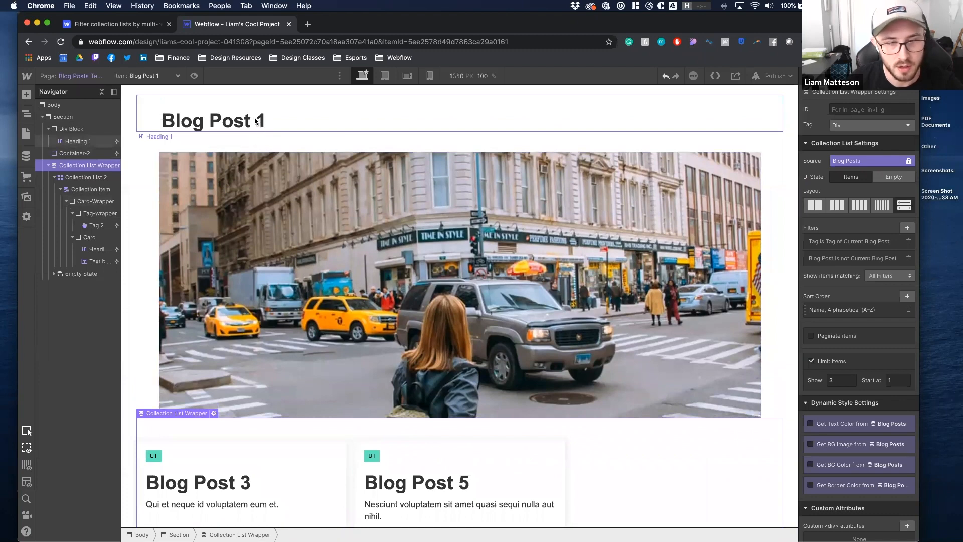
click(166, 79)
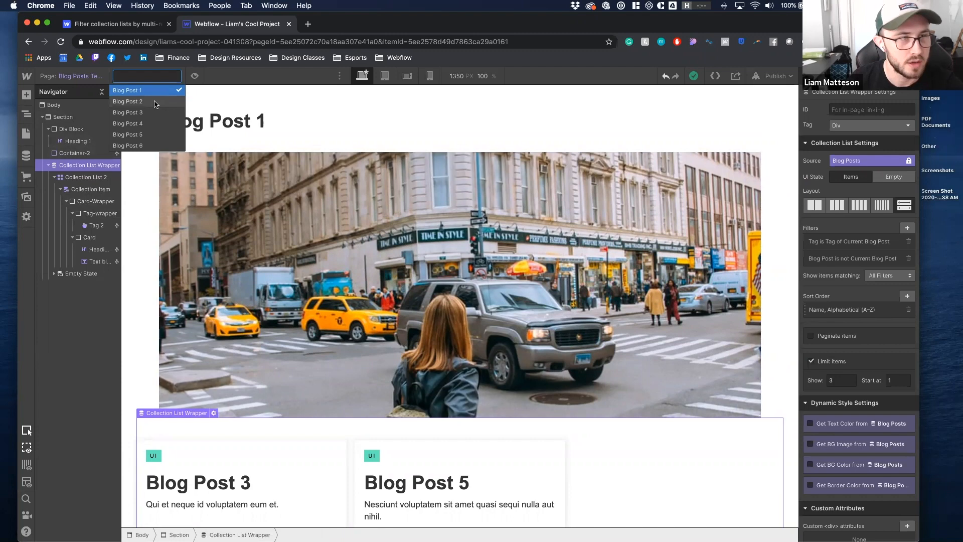
click(151, 101)
scroll(318, 251, down, 1)
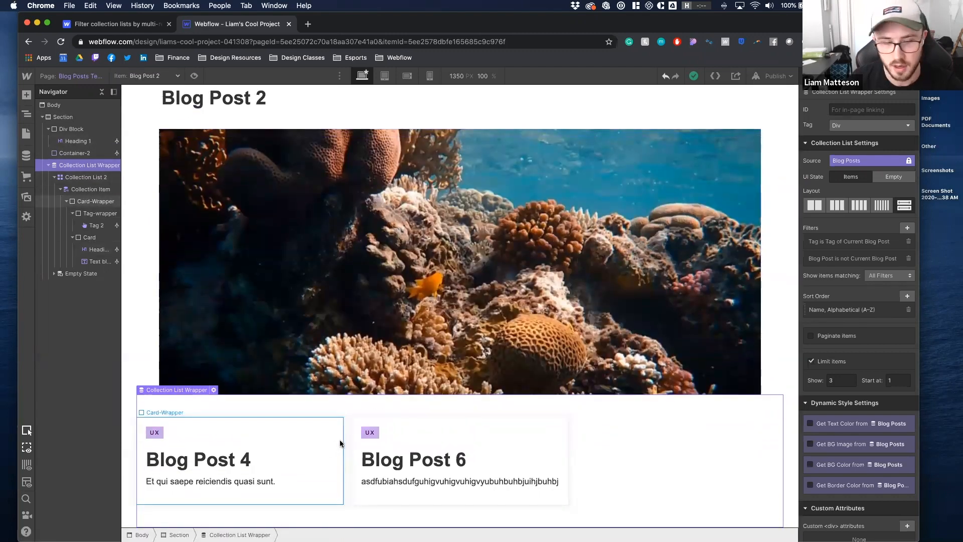
click(151, 76)
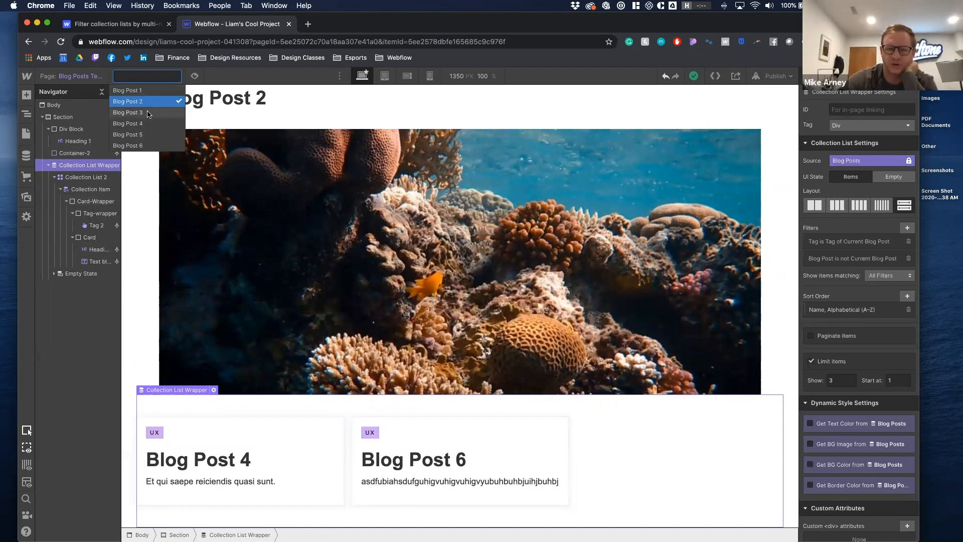
click(136, 113)
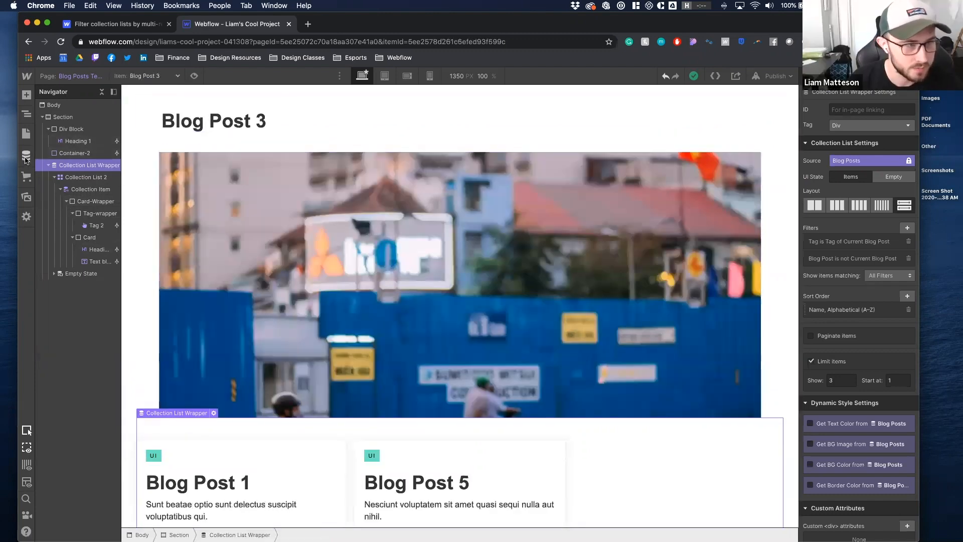
click(151, 76)
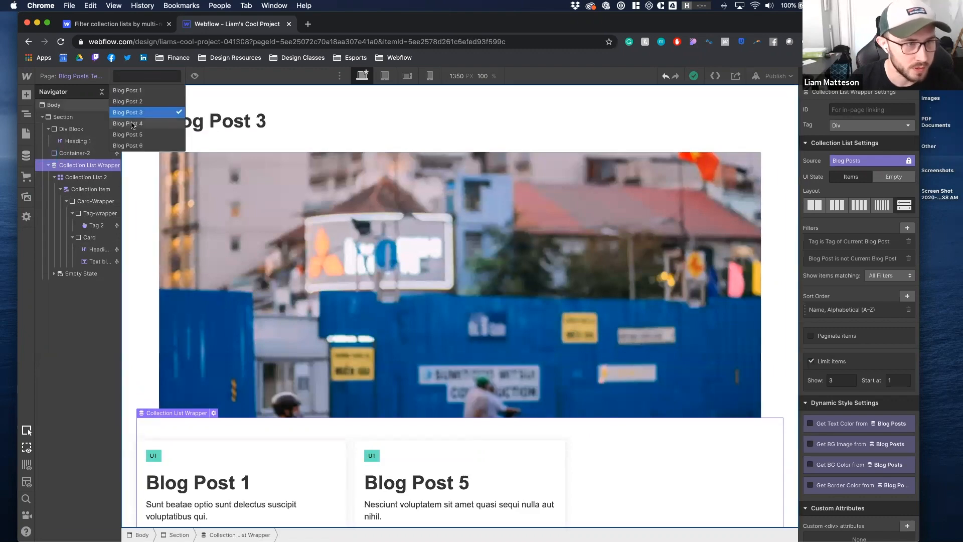
click(134, 125)
click(154, 76)
click(135, 134)
click(145, 76)
click(138, 145)
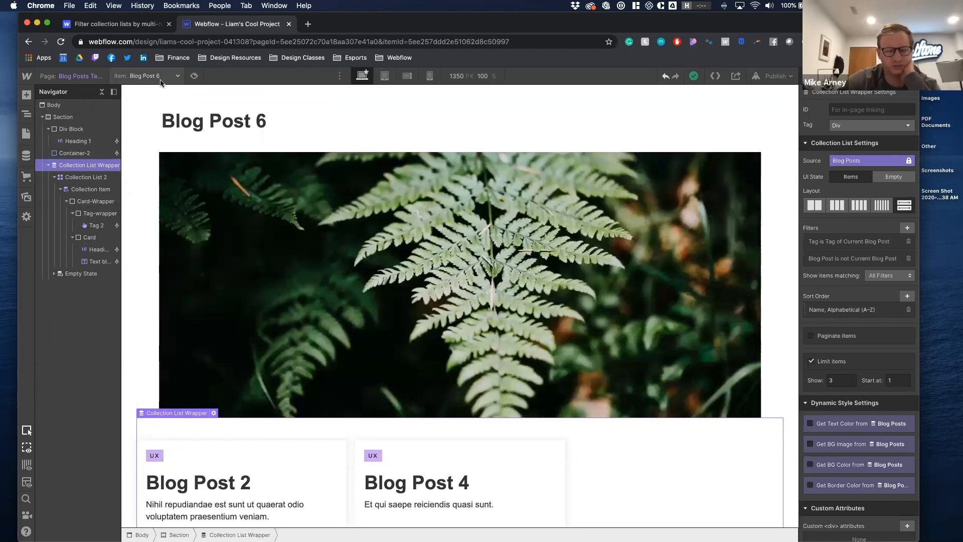
click(147, 76)
click(139, 92)
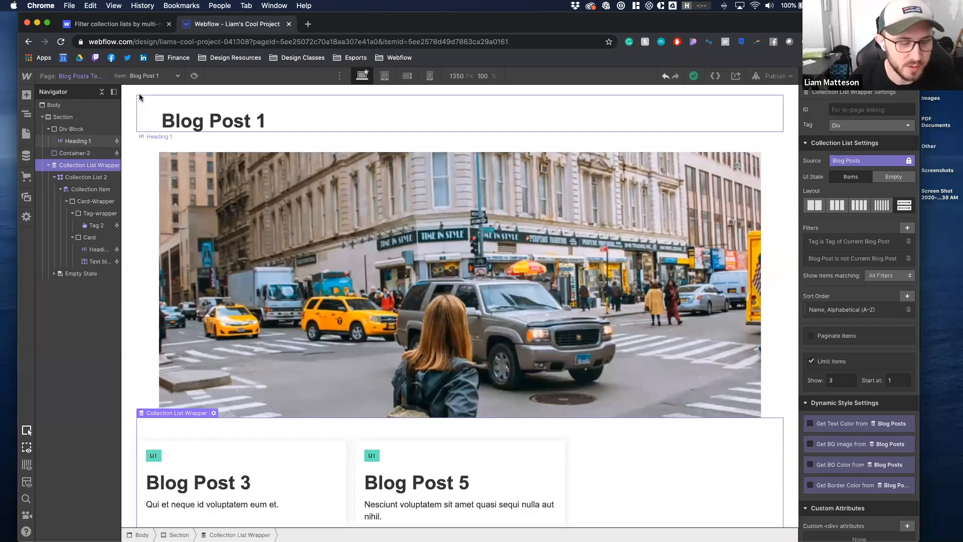
View the Blog Posts items in the CMS collections, then return to the template page and look over its cards
click(188, 126)
click(27, 155)
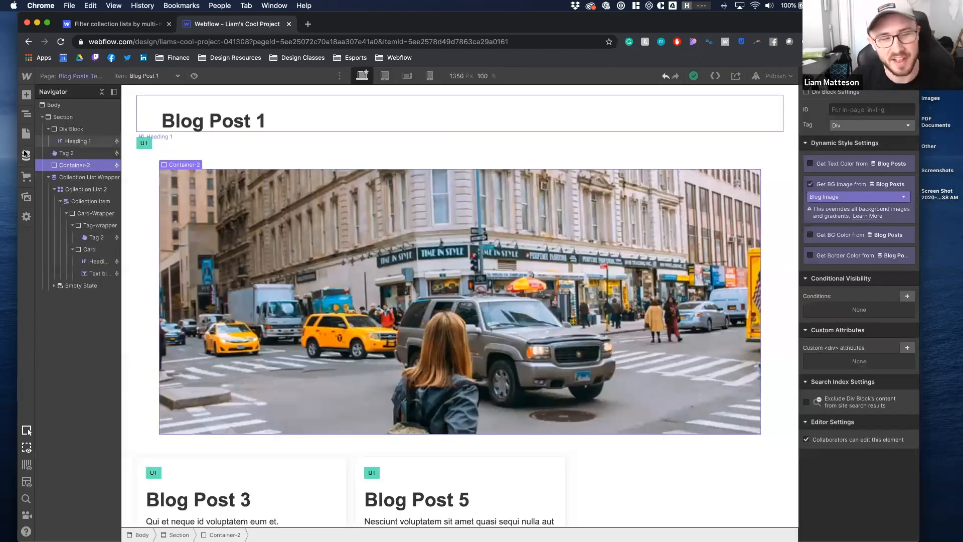
click(26, 154)
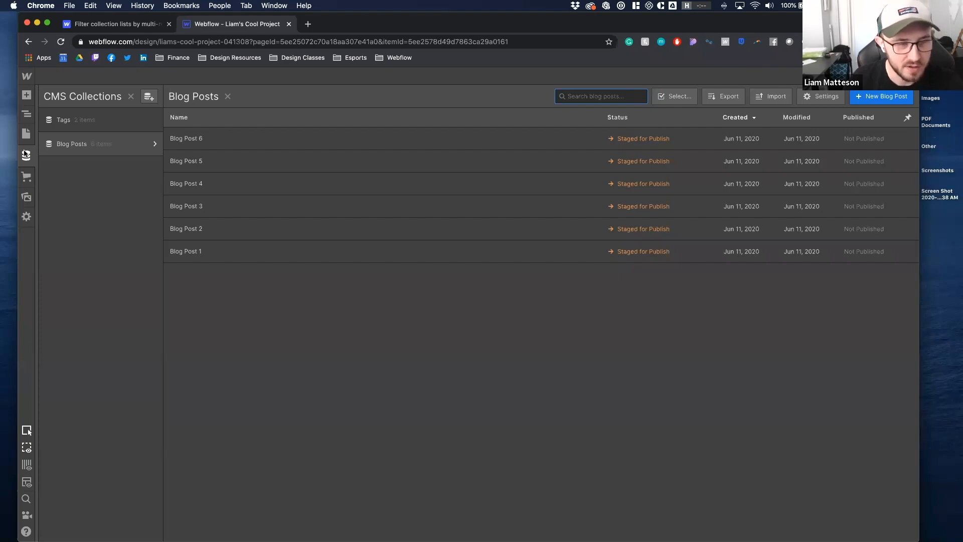
click(26, 154)
scroll(267, 368, down, 2)
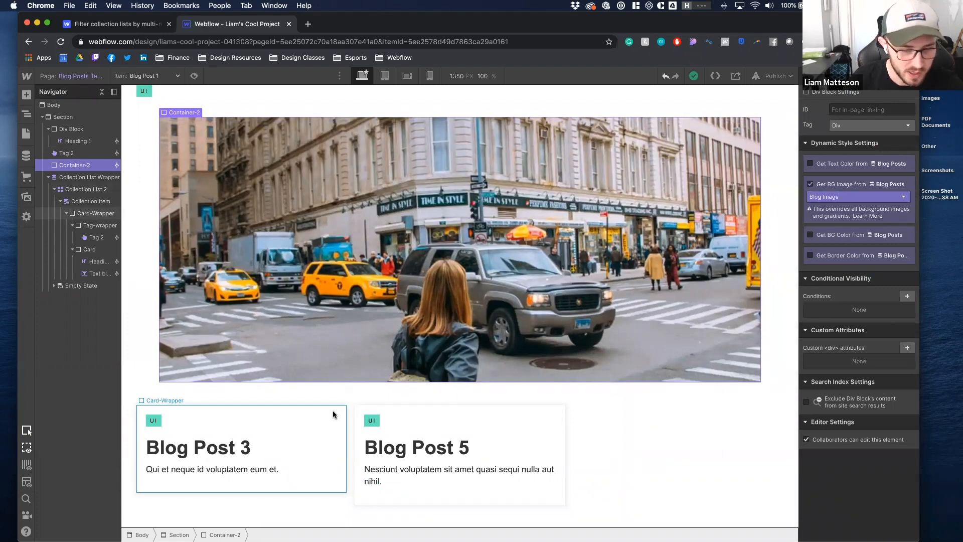
scroll(336, 390, up, 2)
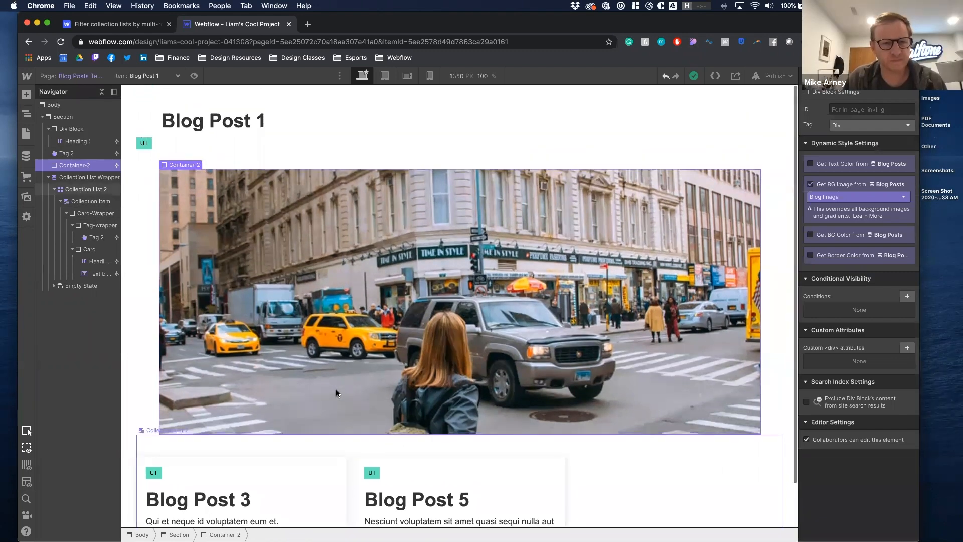